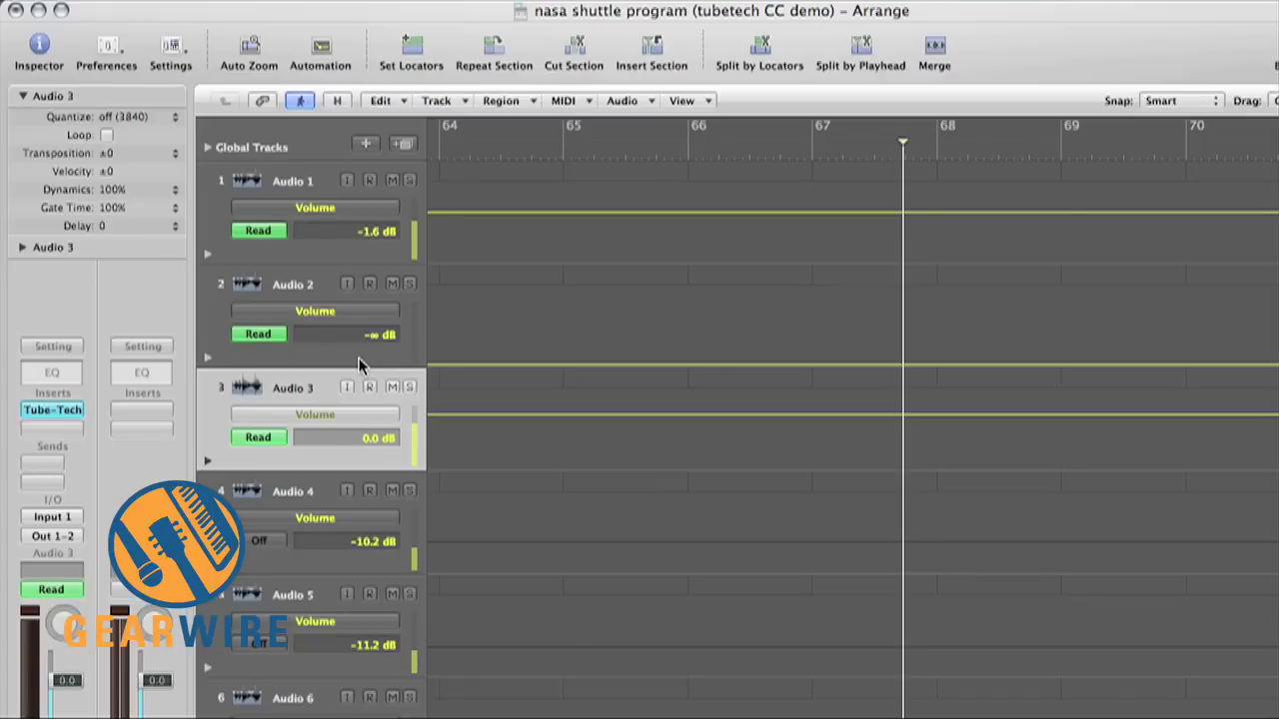
# - Hide the volume automation lanes, return to the song's start, and select nasa_shuttle_program.wav
pyautogui.press('a')
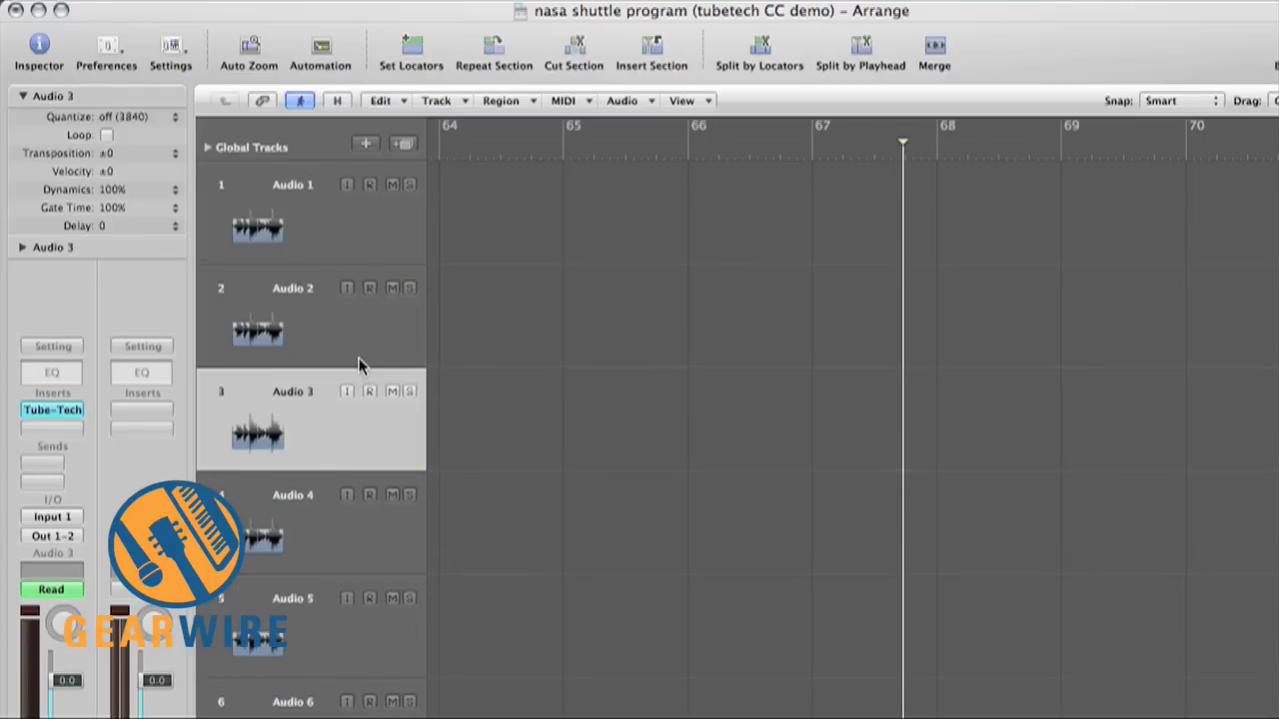
pyautogui.hscroll(-10, 459, 366)
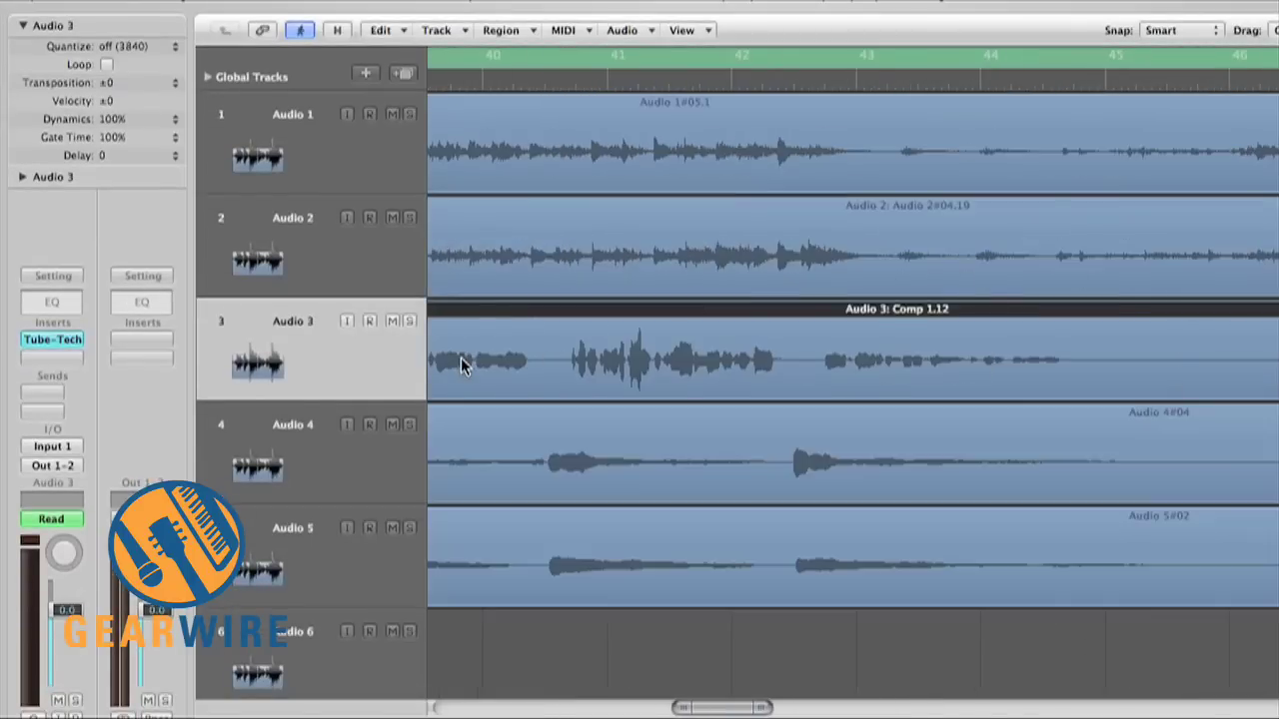
pyautogui.hscroll(-15, 459, 364)
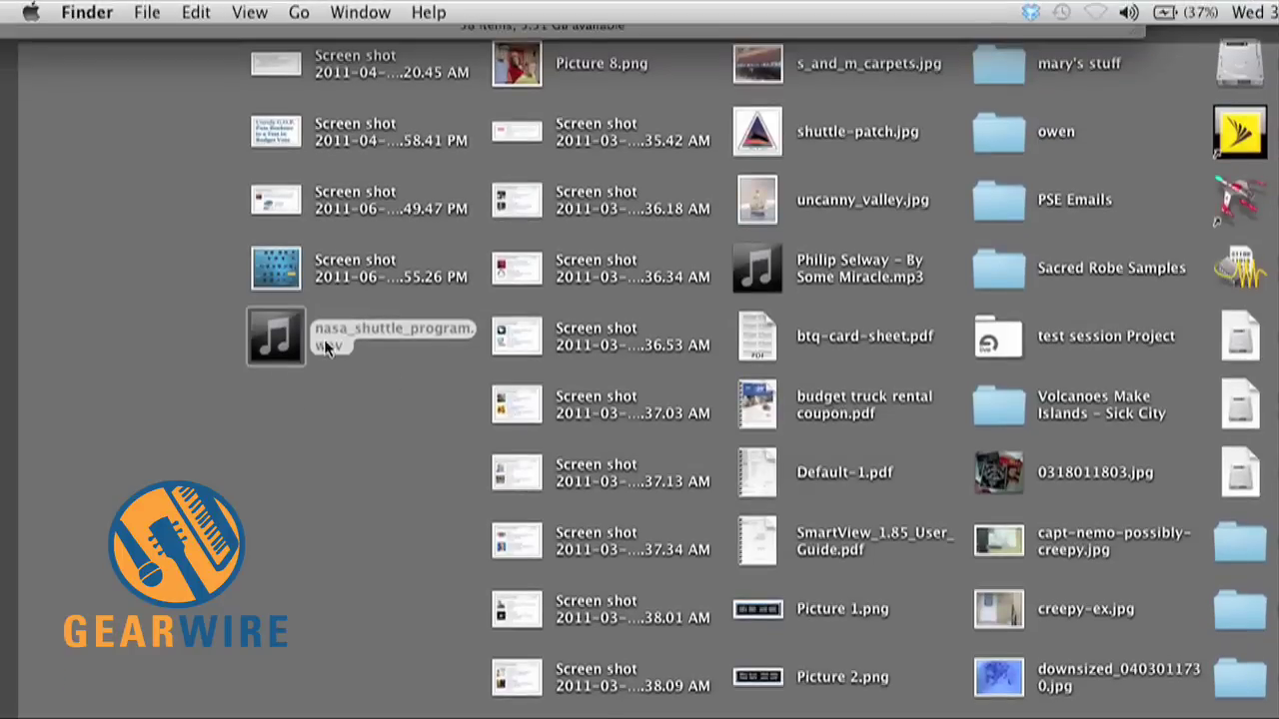
pyautogui.click(297, 339)
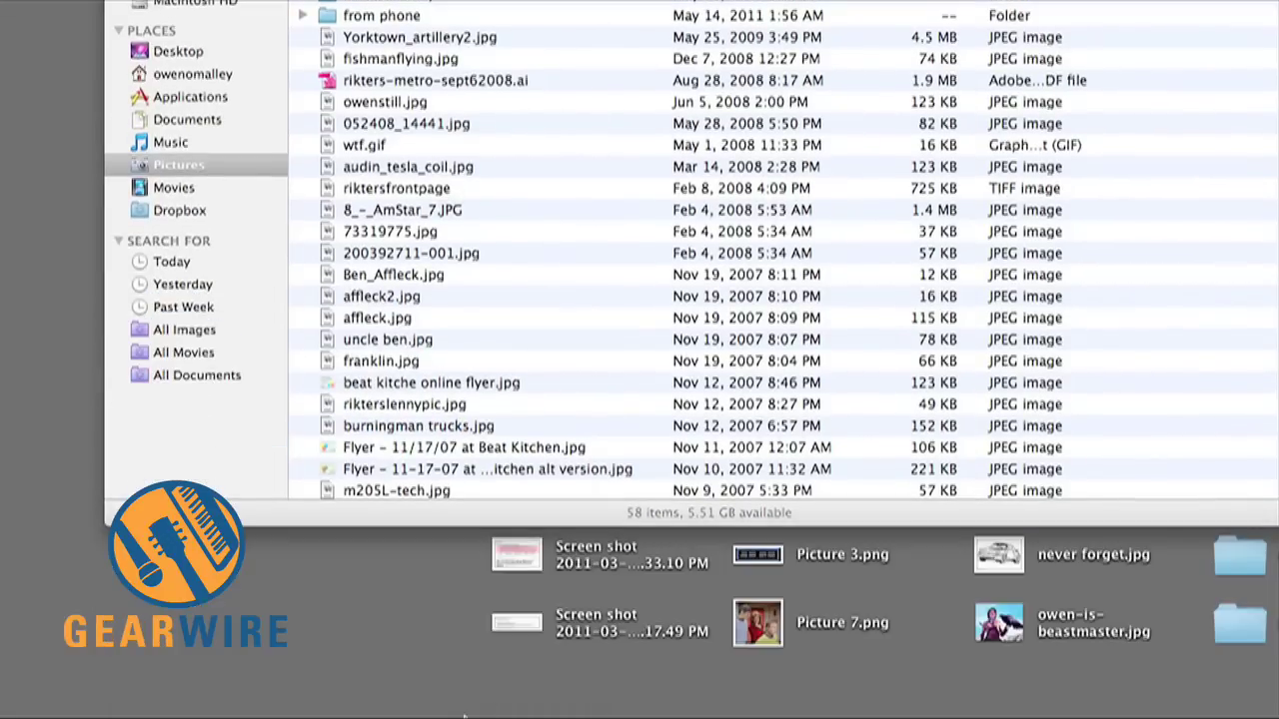
# - Launch Reason 5 from the Dock and bring up its Preferences
pyautogui.moveTo(470, 684)
pyautogui.click(530, 671)
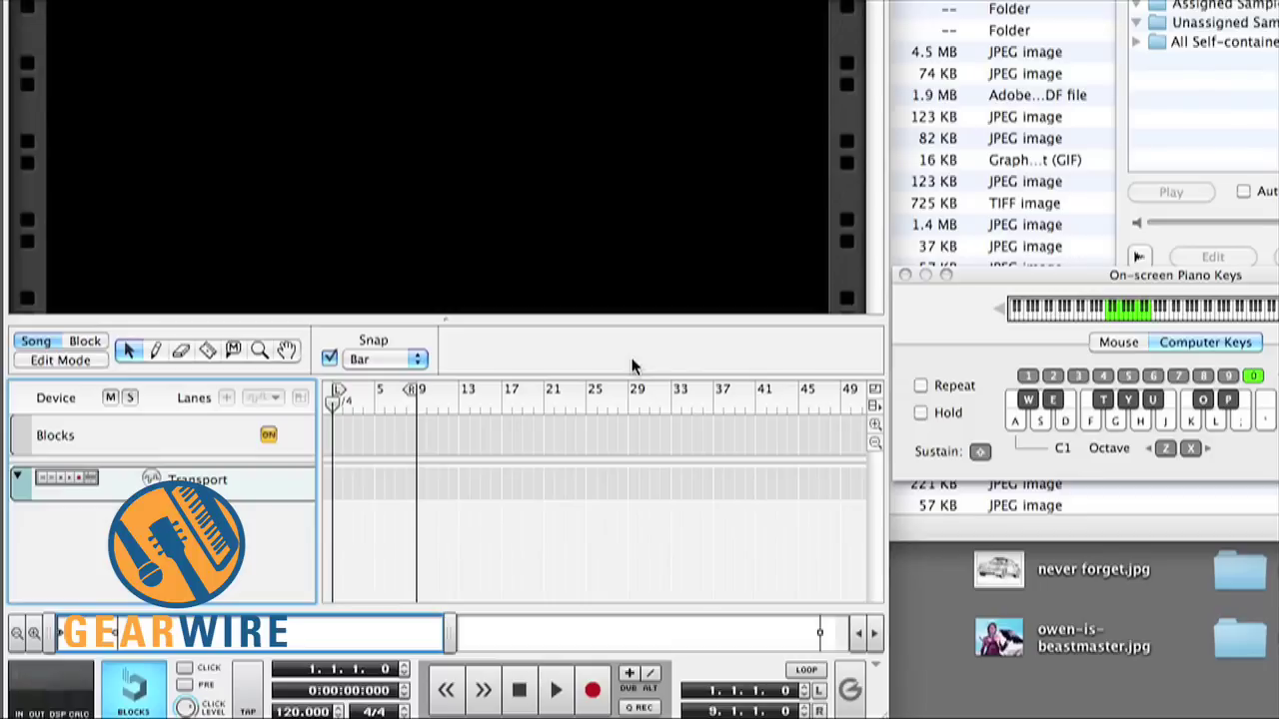
pyautogui.press('super+comma')
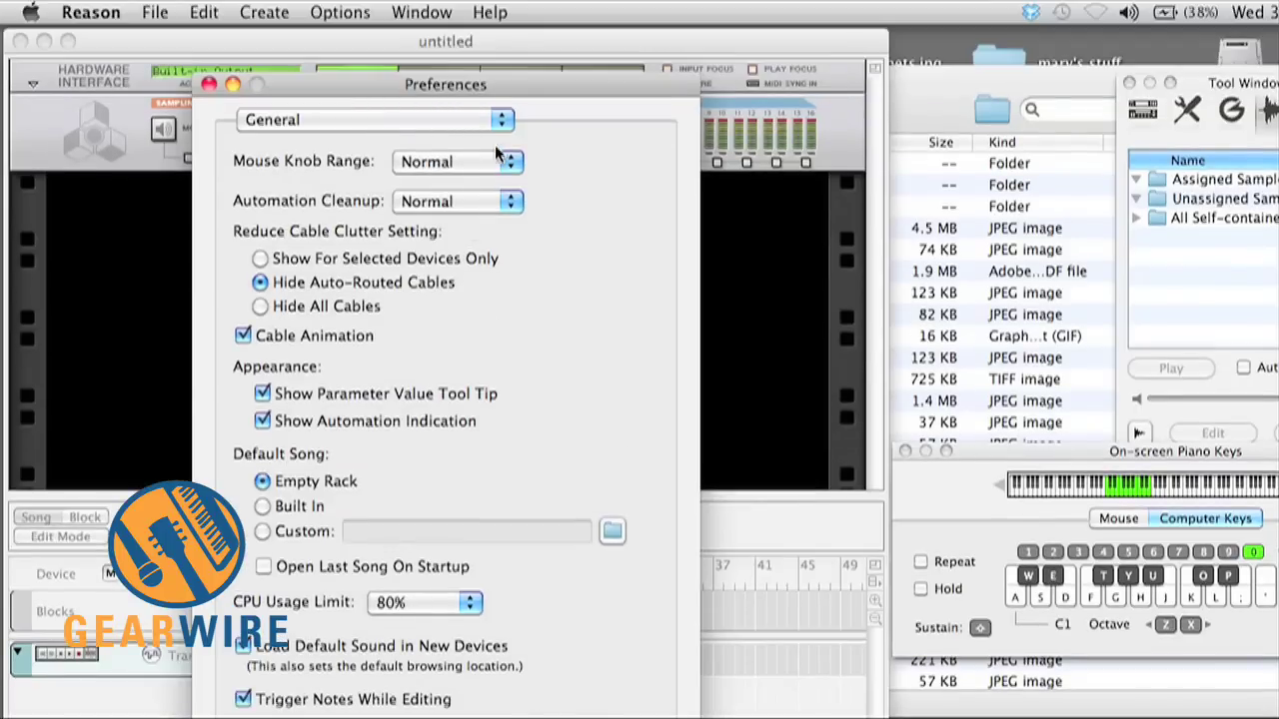
pyautogui.click(500, 119)
pyautogui.click(427, 135)
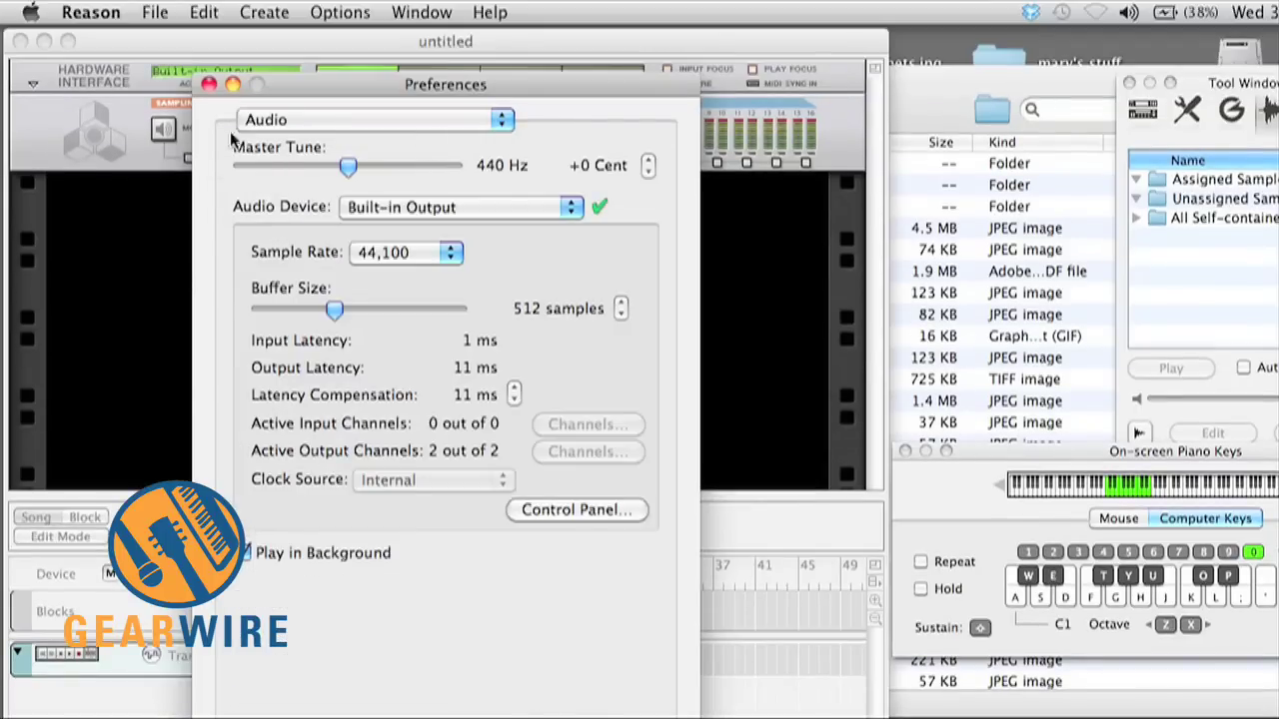
pyautogui.click(207, 84)
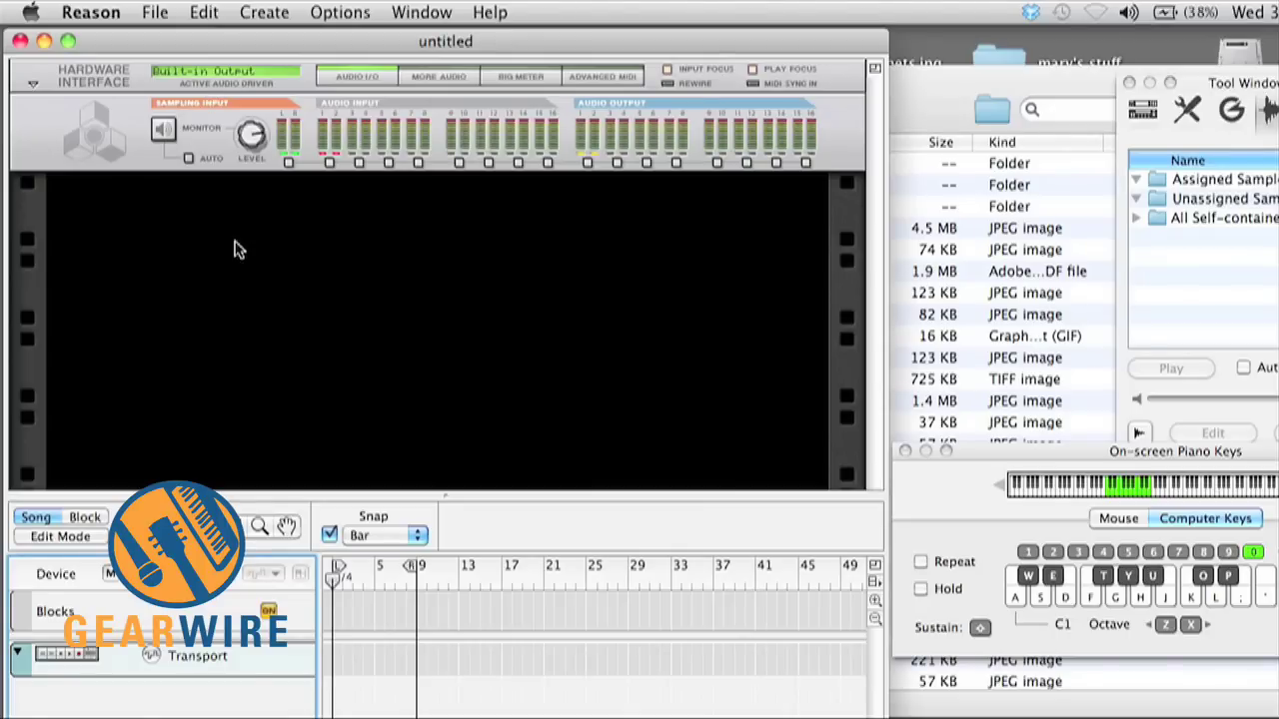
pyautogui.click(28, 104)
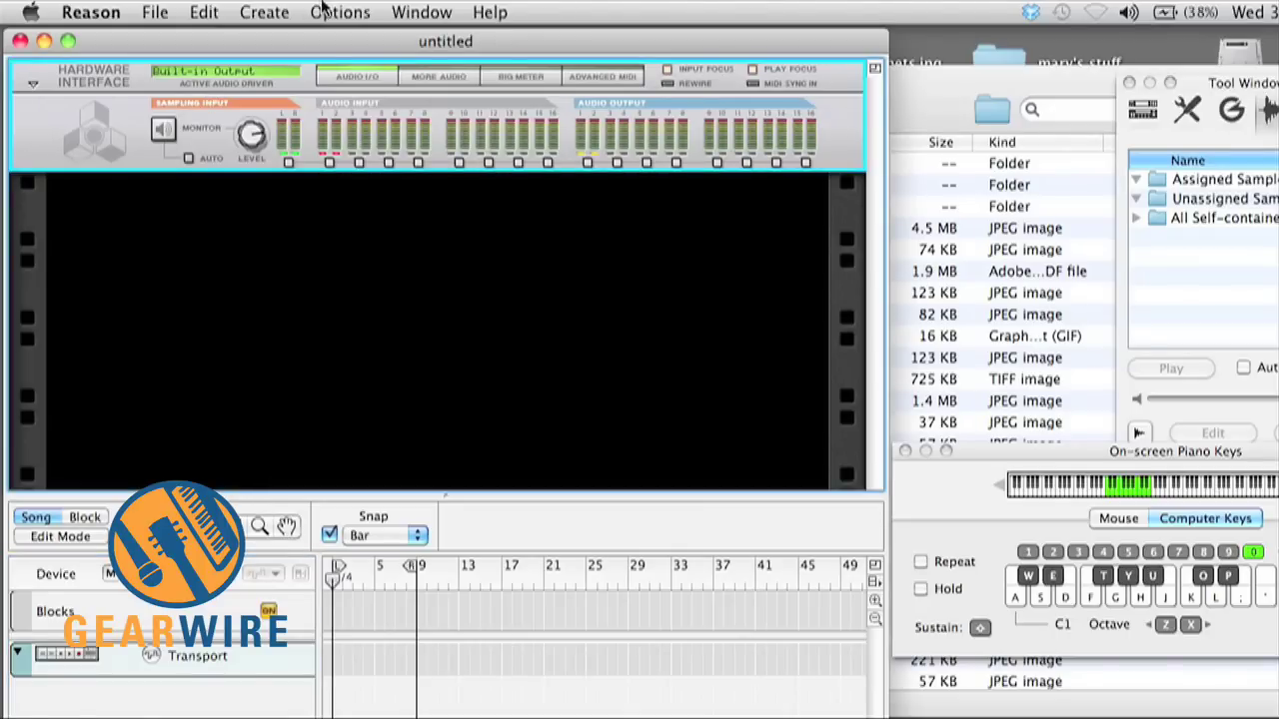
pyautogui.click(286, 10)
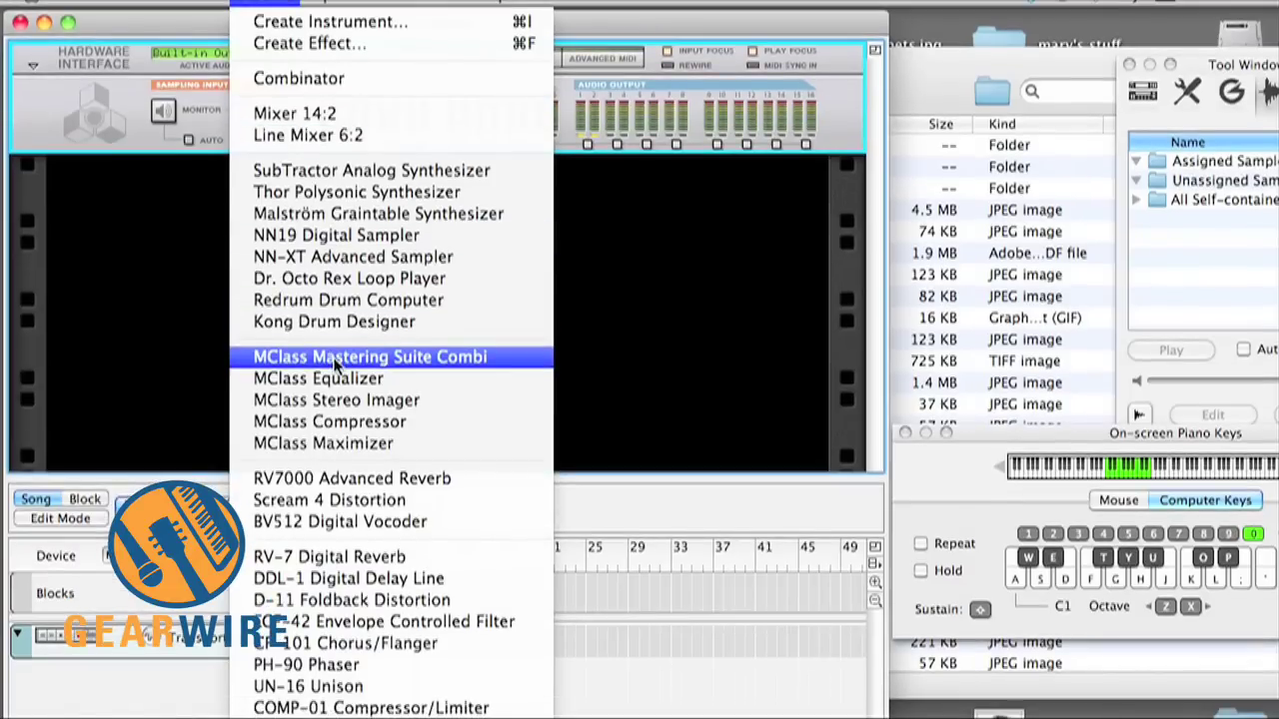
# - Add an MClass Mastering Suite Combi, then a Redrum Drum Computer, to the rack
pyautogui.click(335, 357)
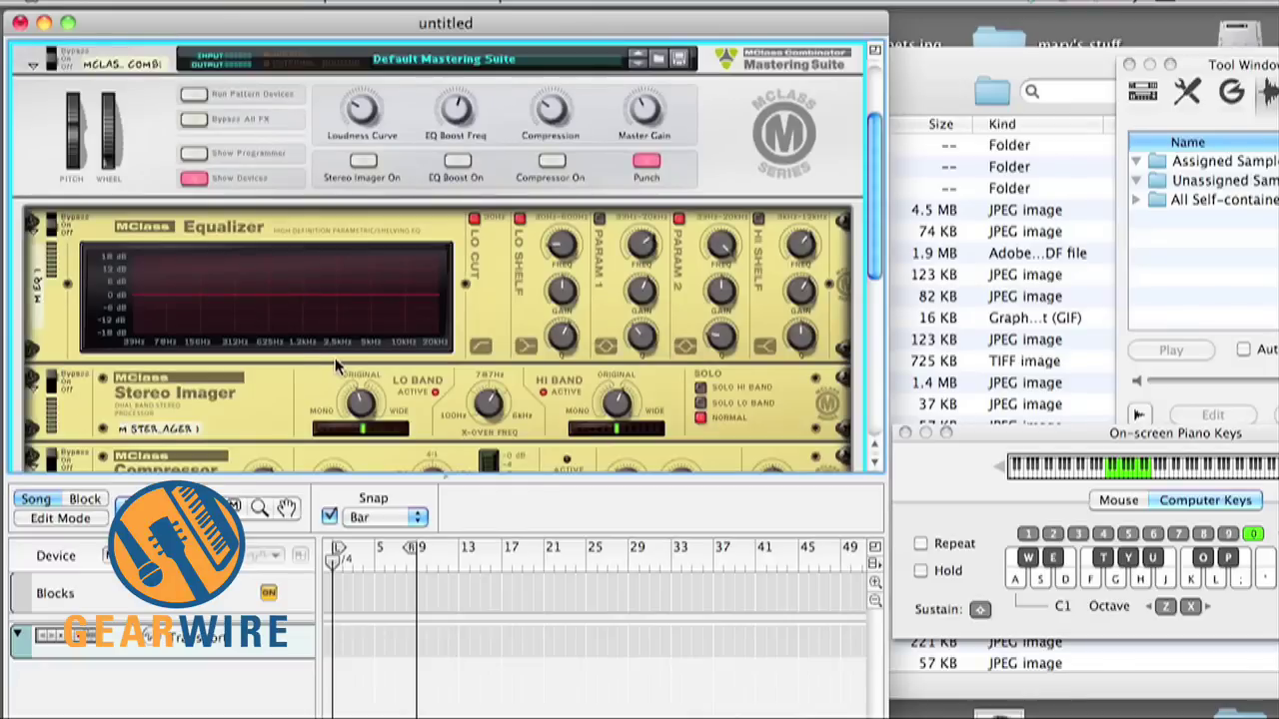
pyautogui.scroll(-8, 335, 358)
pyautogui.scroll(5, 335, 365)
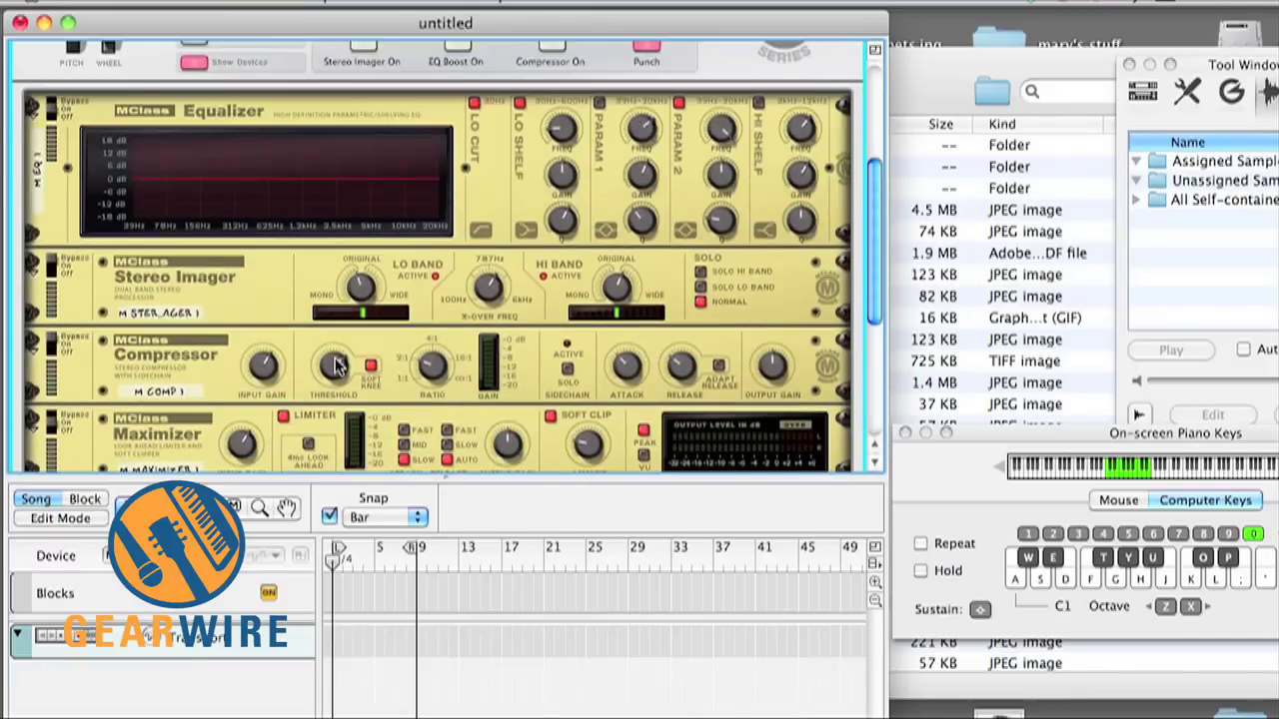
pyautogui.scroll(-5, 335, 365)
pyautogui.scroll(10, 325, 350)
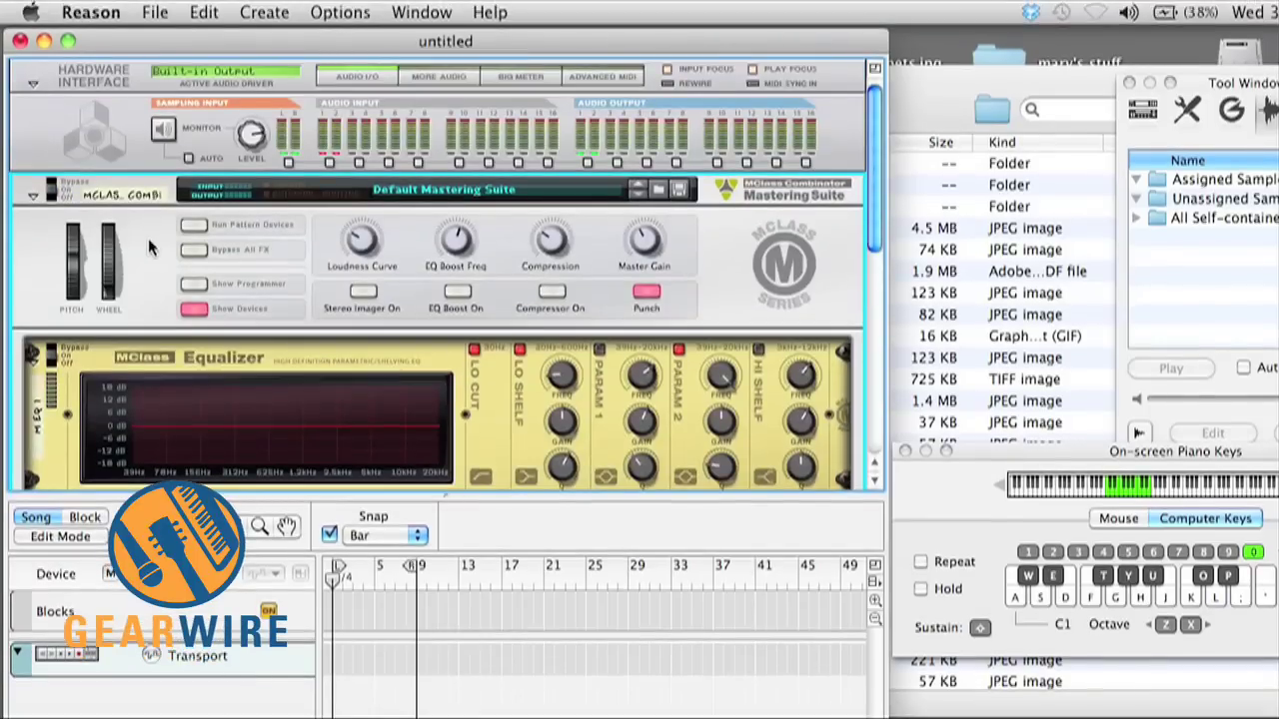
pyautogui.click(240, 12)
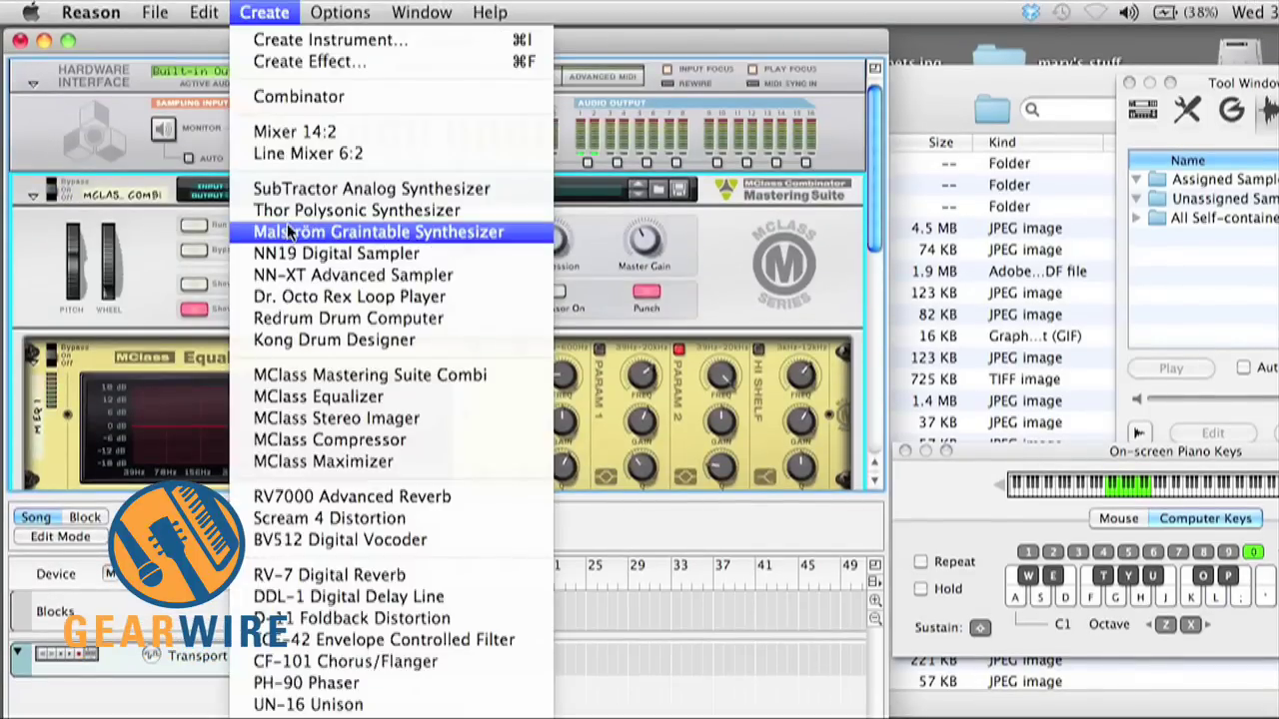
pyautogui.click(300, 317)
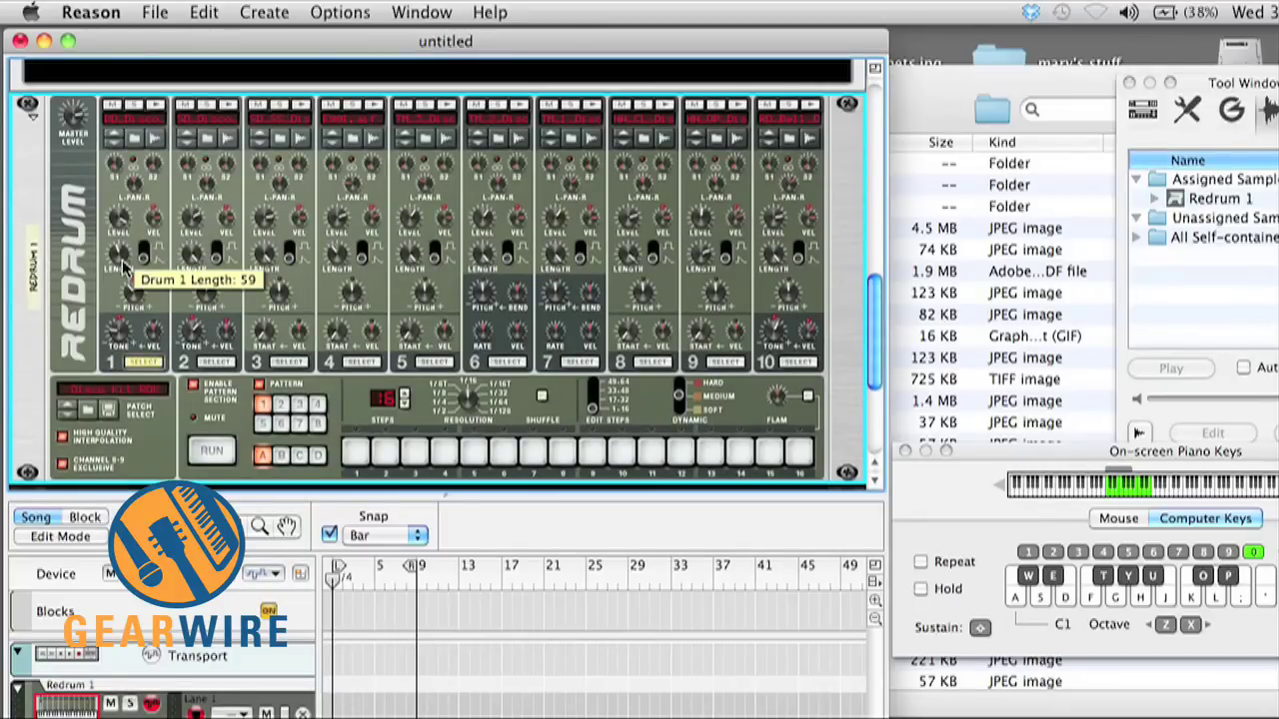
# - Add a Kong Drum Designer, then delete it again and confirm the removal
pyautogui.click(250, 10)
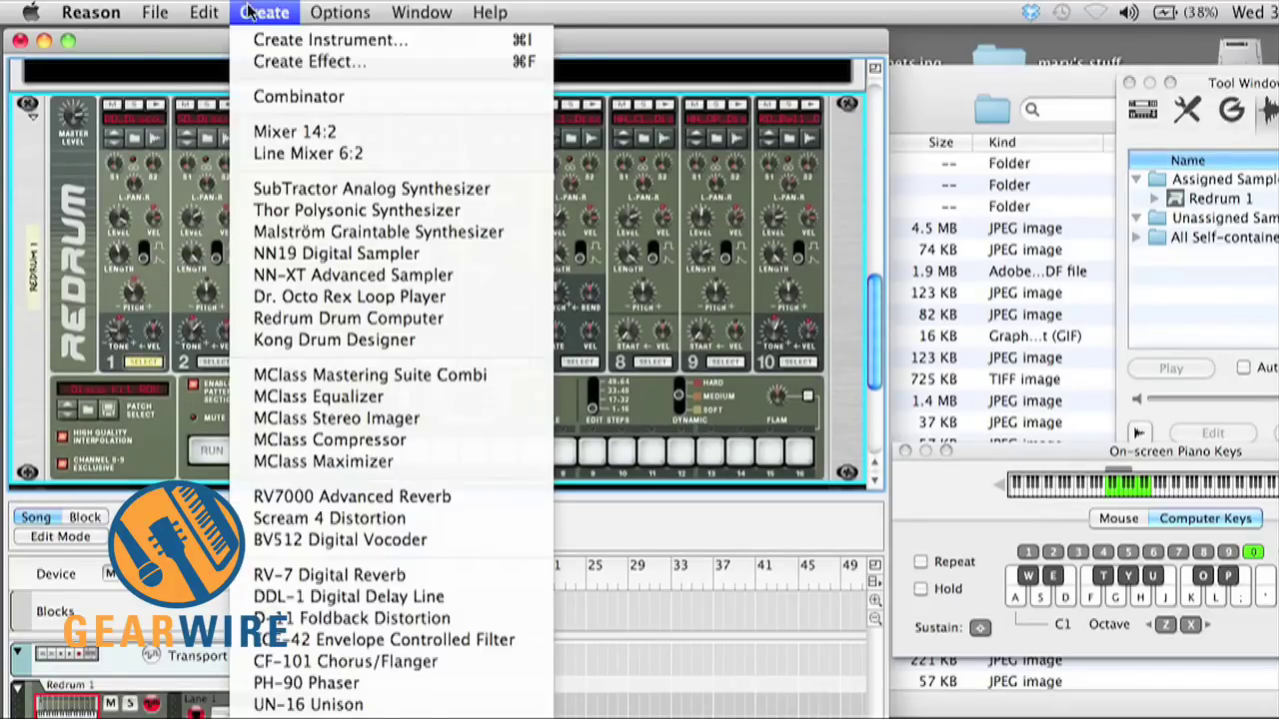
pyautogui.click(300, 340)
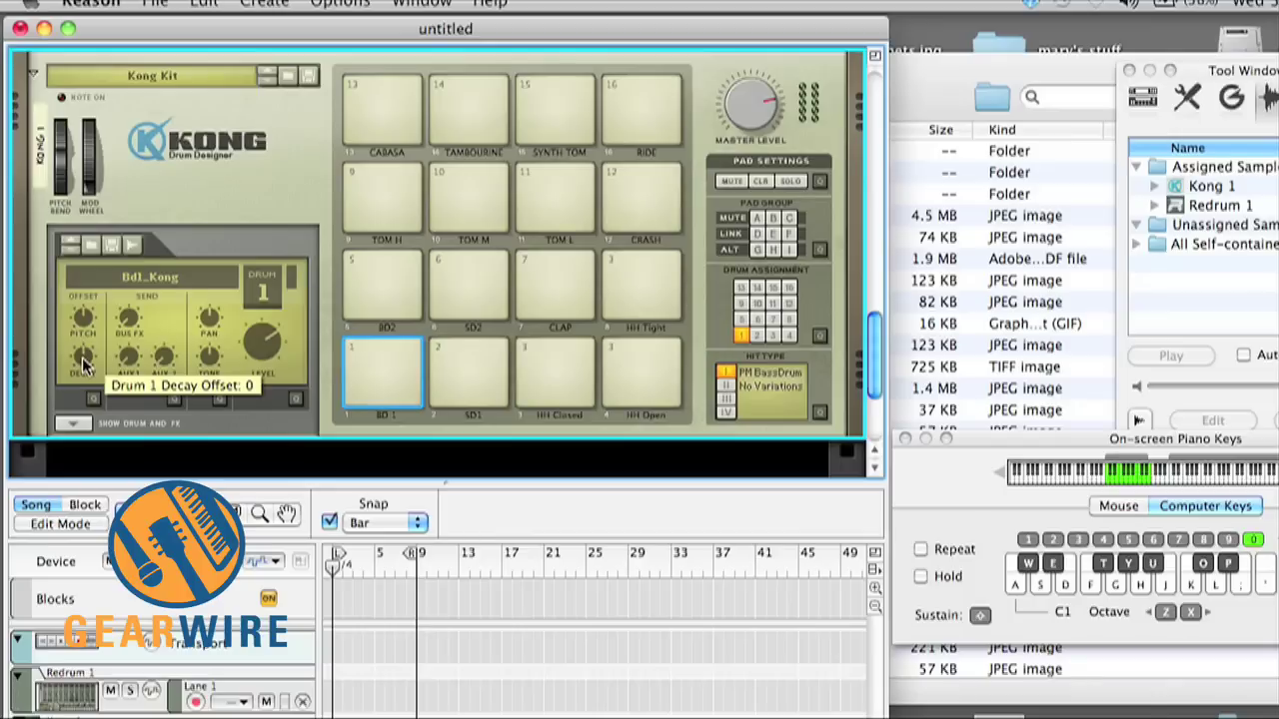
pyautogui.scroll(2, 84, 367)
pyautogui.press('Delete')
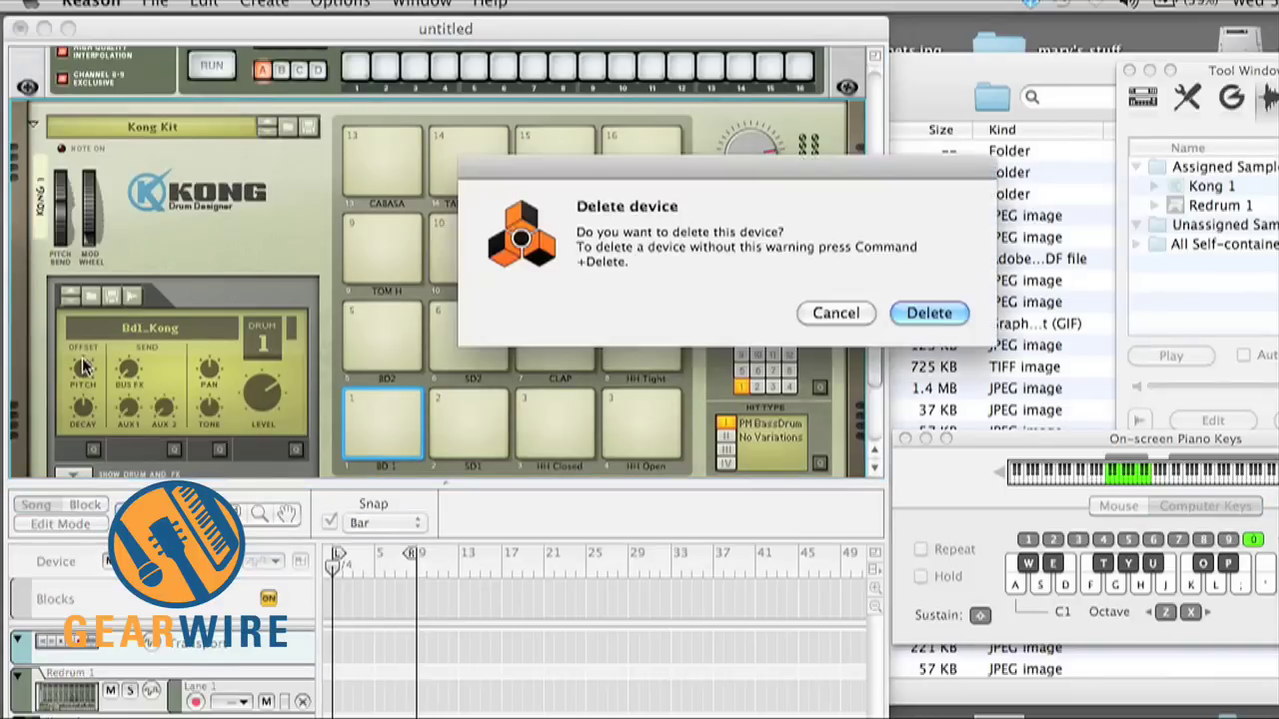
pyautogui.press('Return')
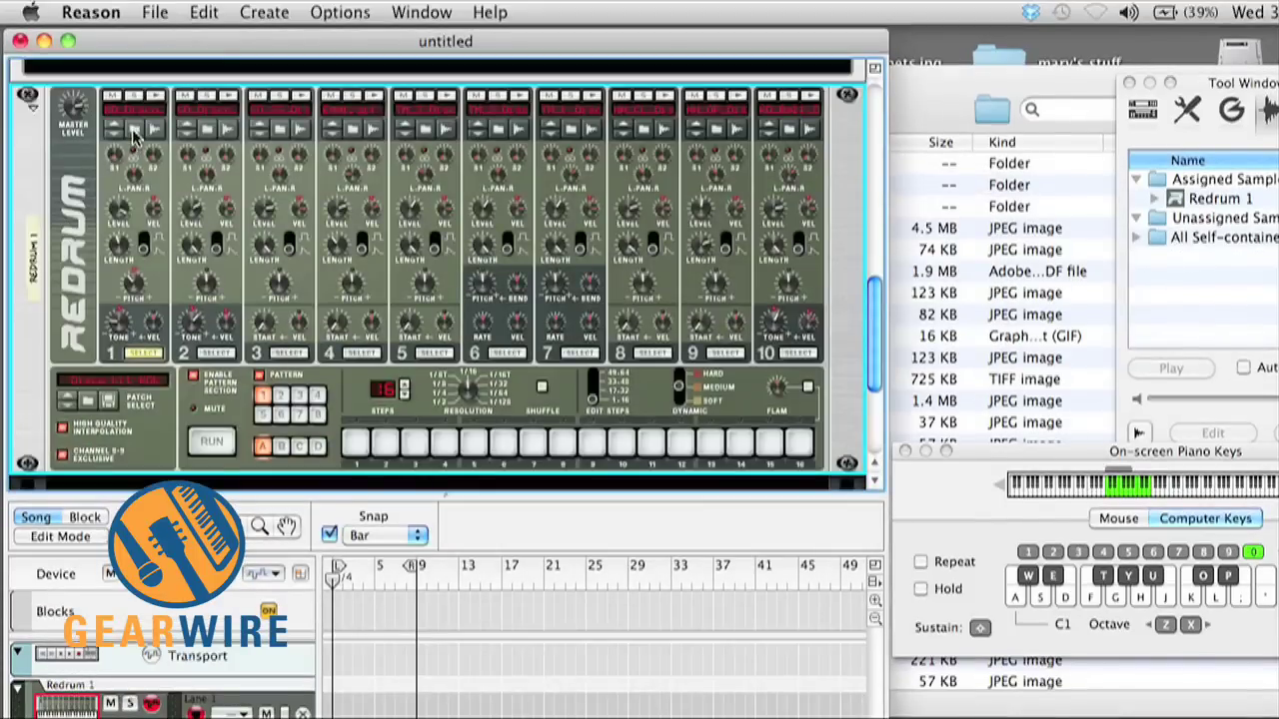
# - Load nasa_shuttle_program.wav from the desktop into Redrum drum 1
pyautogui.click(133, 129)
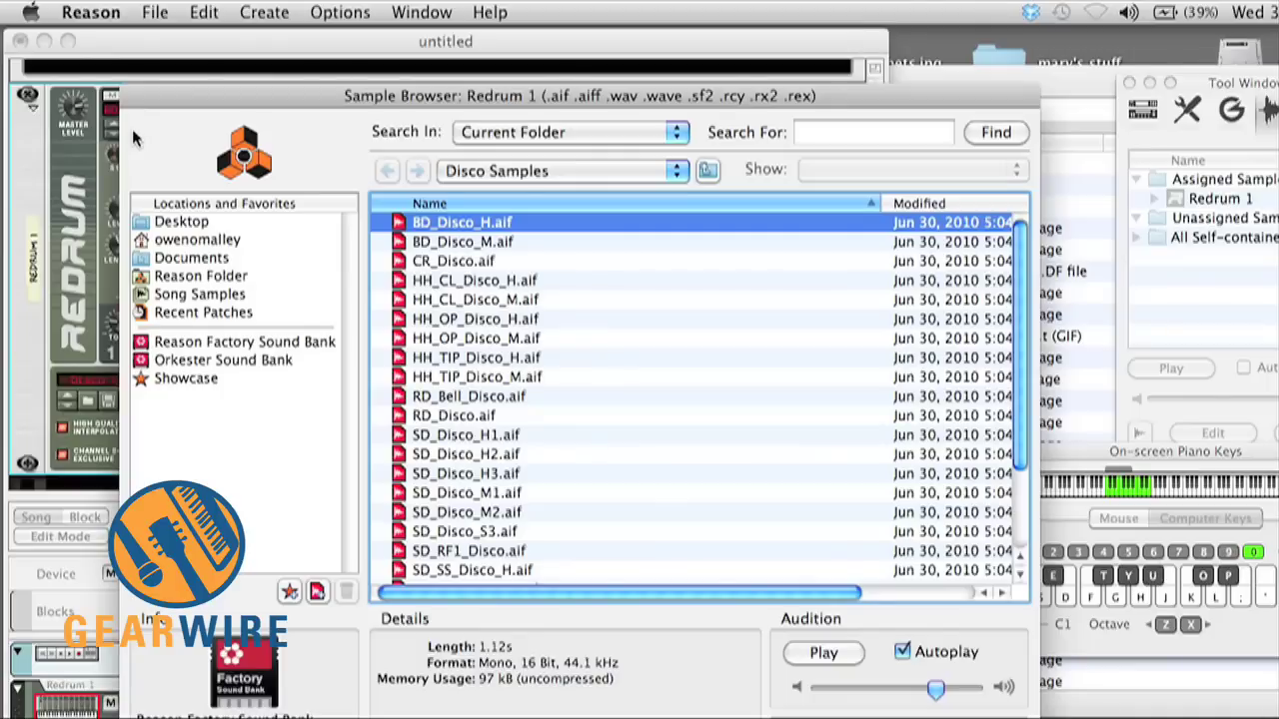
pyautogui.click(145, 223)
pyautogui.doubleClick(401, 340)
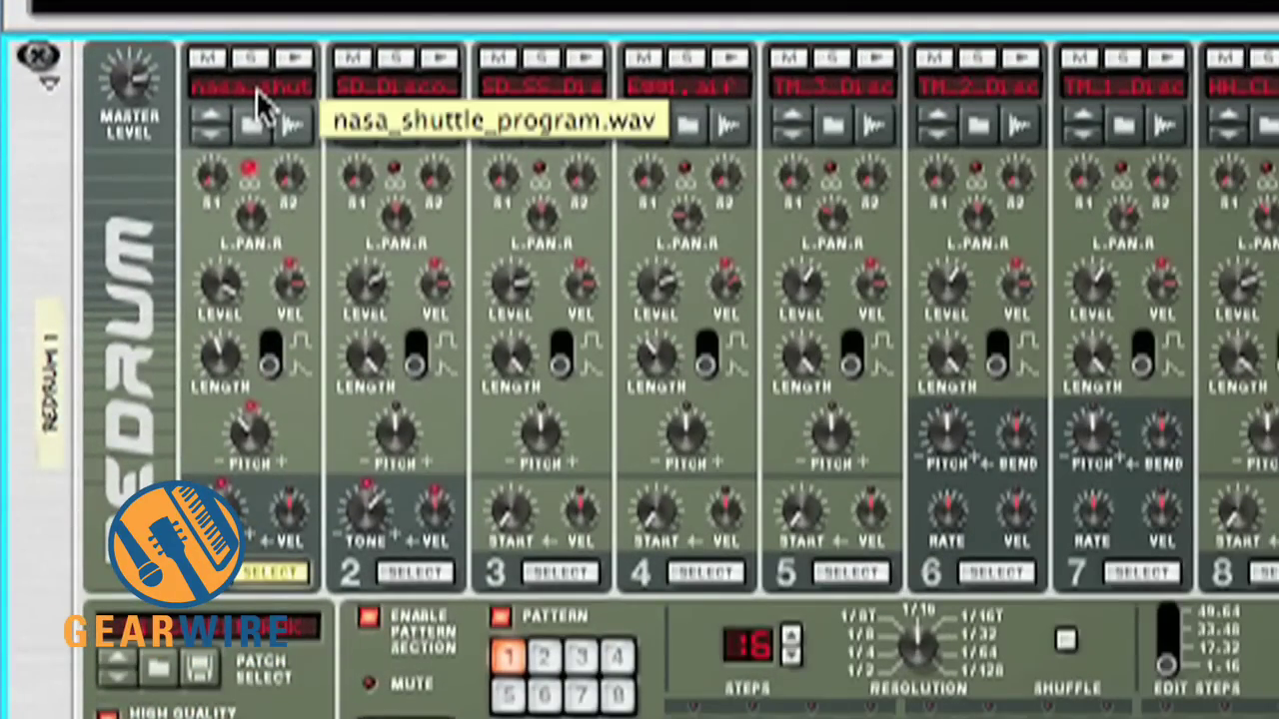
# - Set drum 1's pitch to -1, velocity-to-level to 14, and length and level to 127
pyautogui.moveTo(249, 443); pyautogui.dragTo(251, 430)
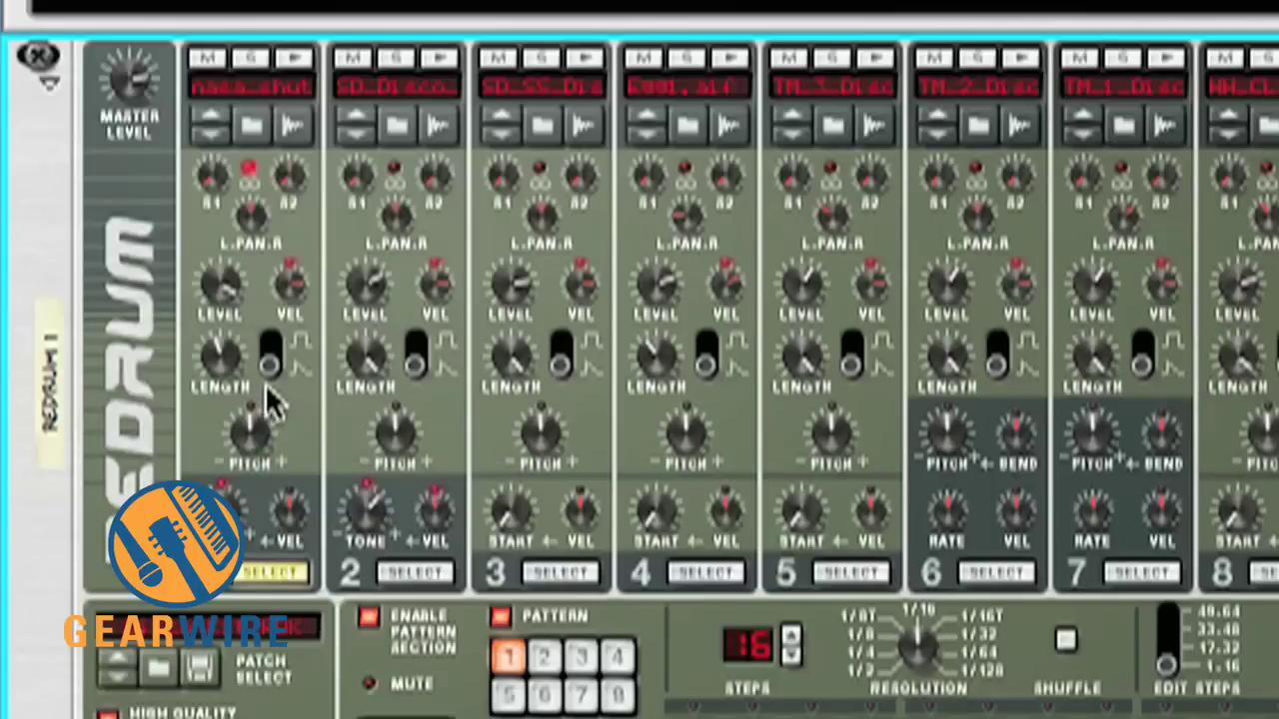
pyautogui.moveTo(288, 297); pyautogui.dragTo(292, 340)
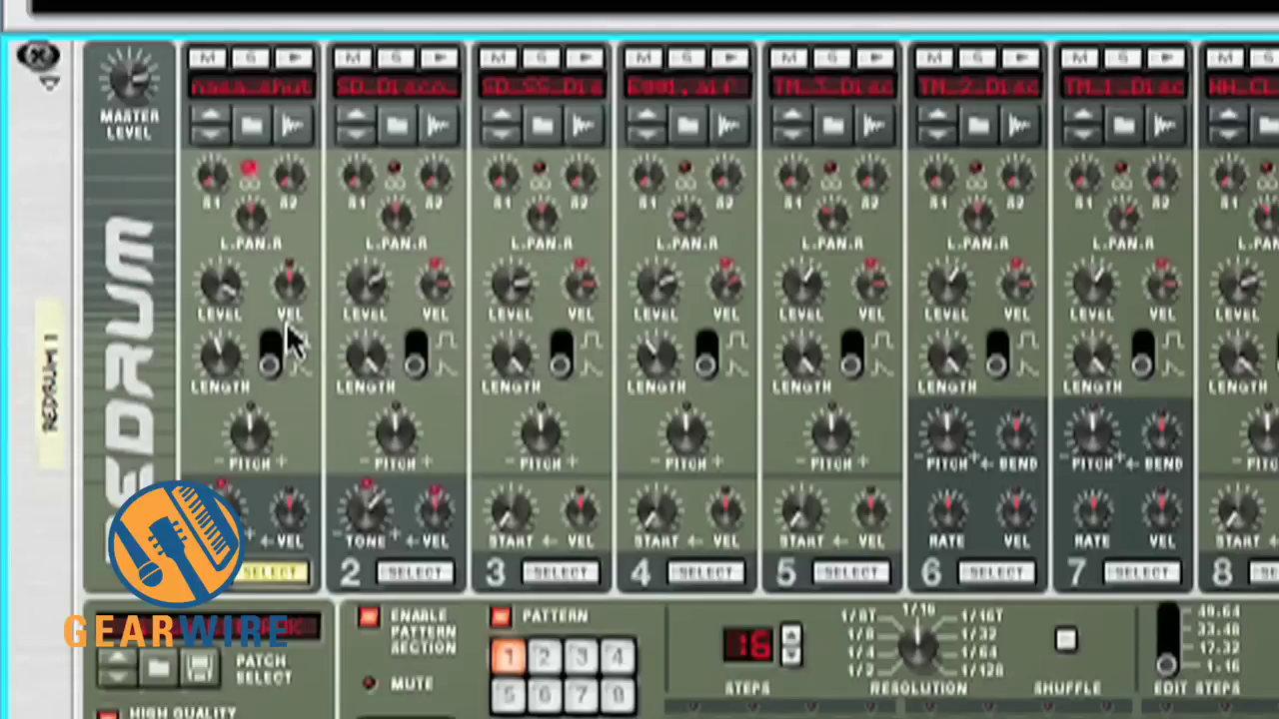
pyautogui.moveTo(222, 378)
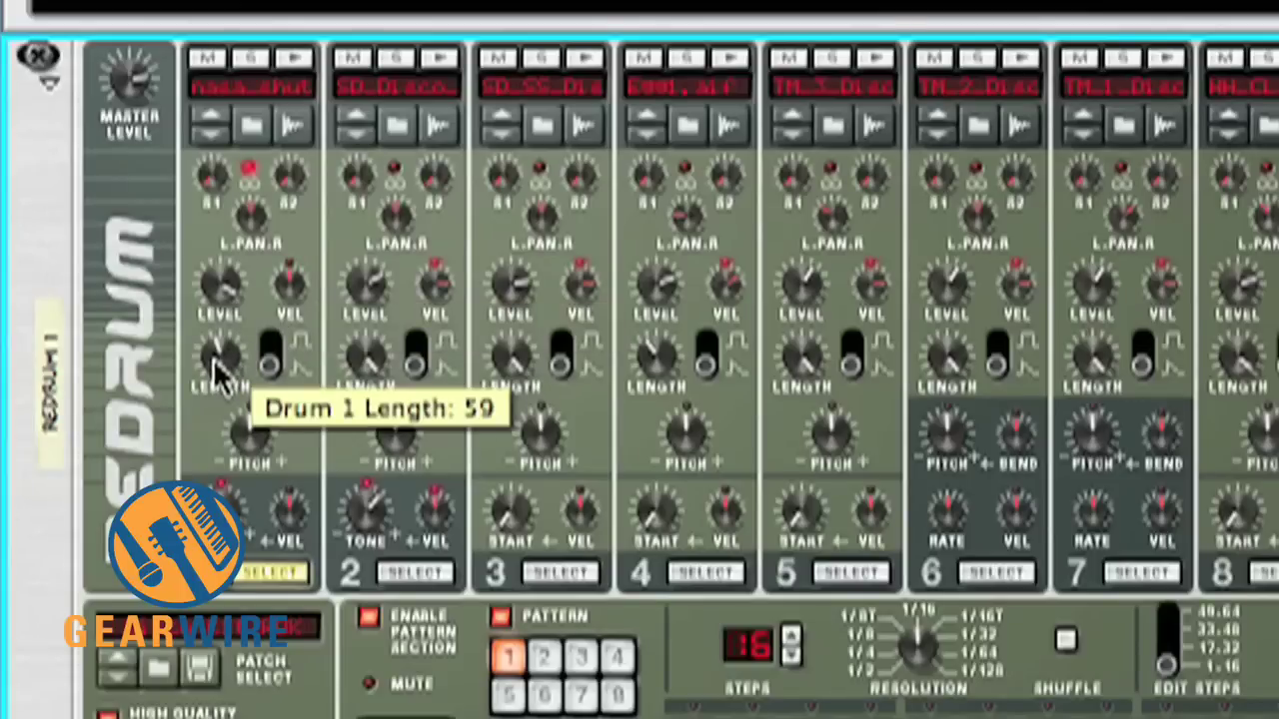
pyautogui.moveTo(222, 377); pyautogui.dragTo(214, 206)
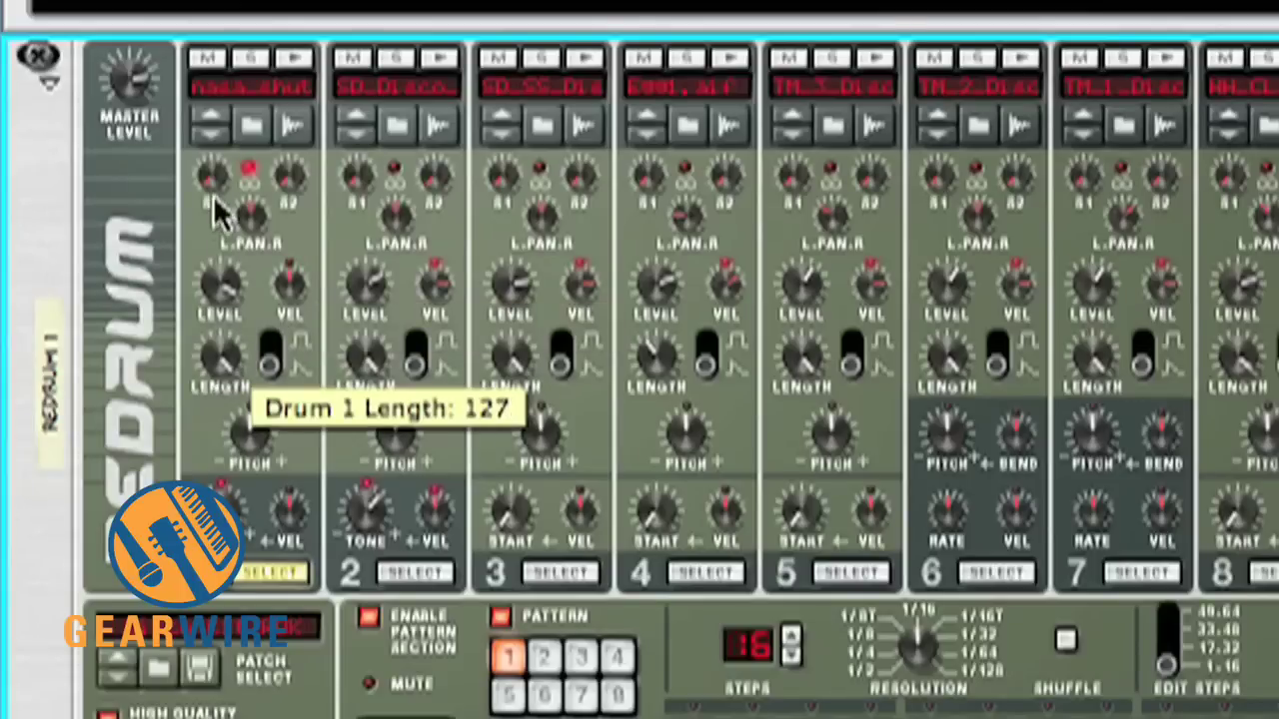
pyautogui.moveTo(222, 286)
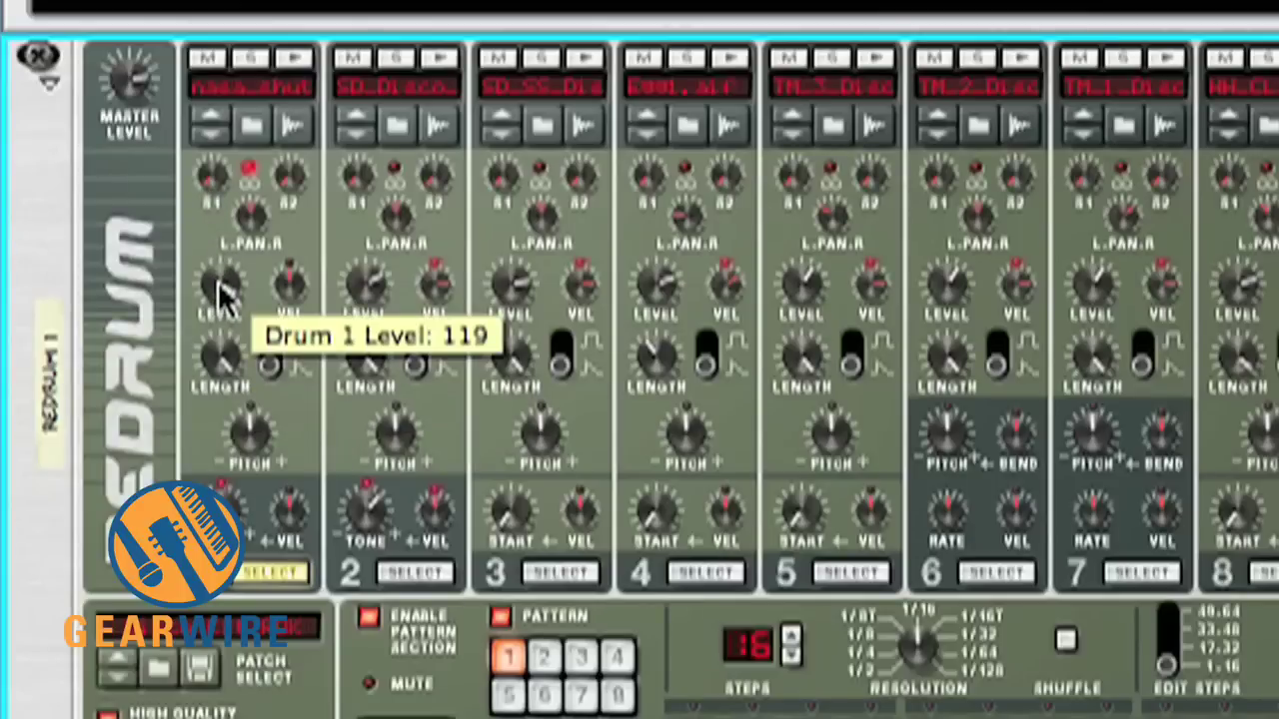
pyautogui.moveTo(223, 286); pyautogui.dragTo(209, 247)
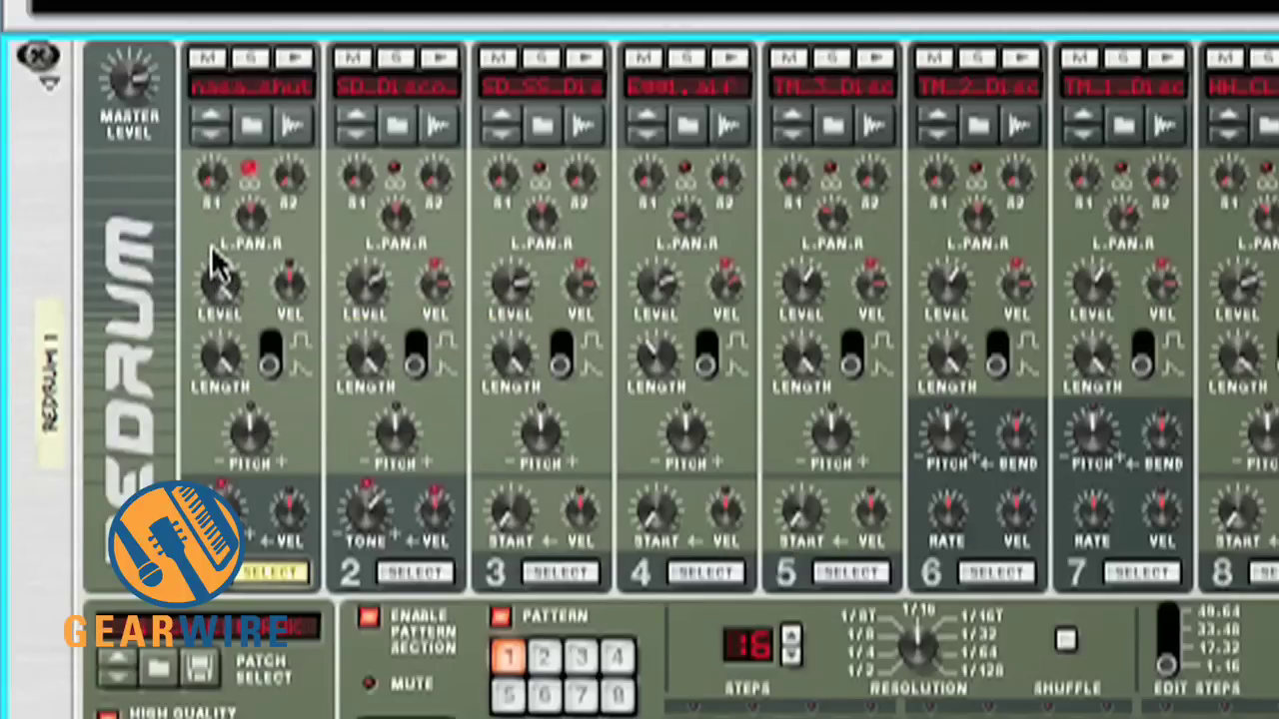
pyautogui.press('Tab')
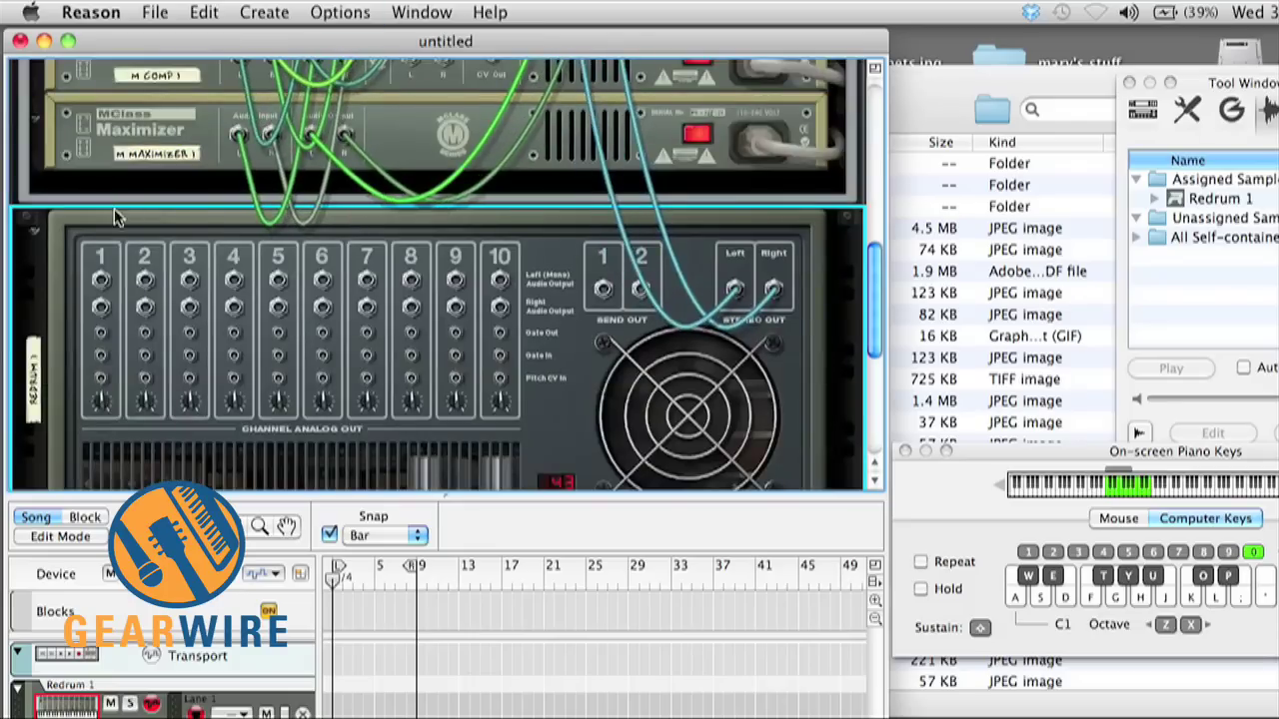
# - Inspect the rear cabling, then flip back to the front and scroll through the MClass devices
pyautogui.scroll(5, 248, 307)
pyautogui.scroll(5, 248, 307)
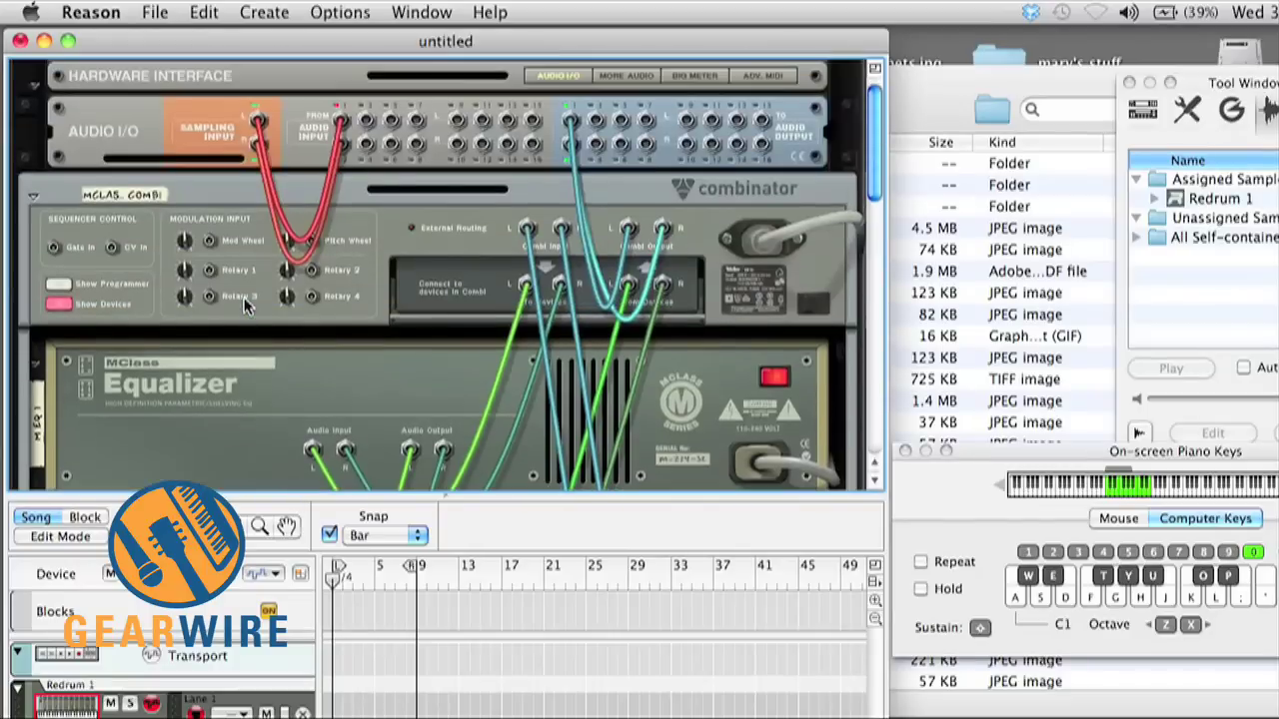
pyautogui.press('Tab')
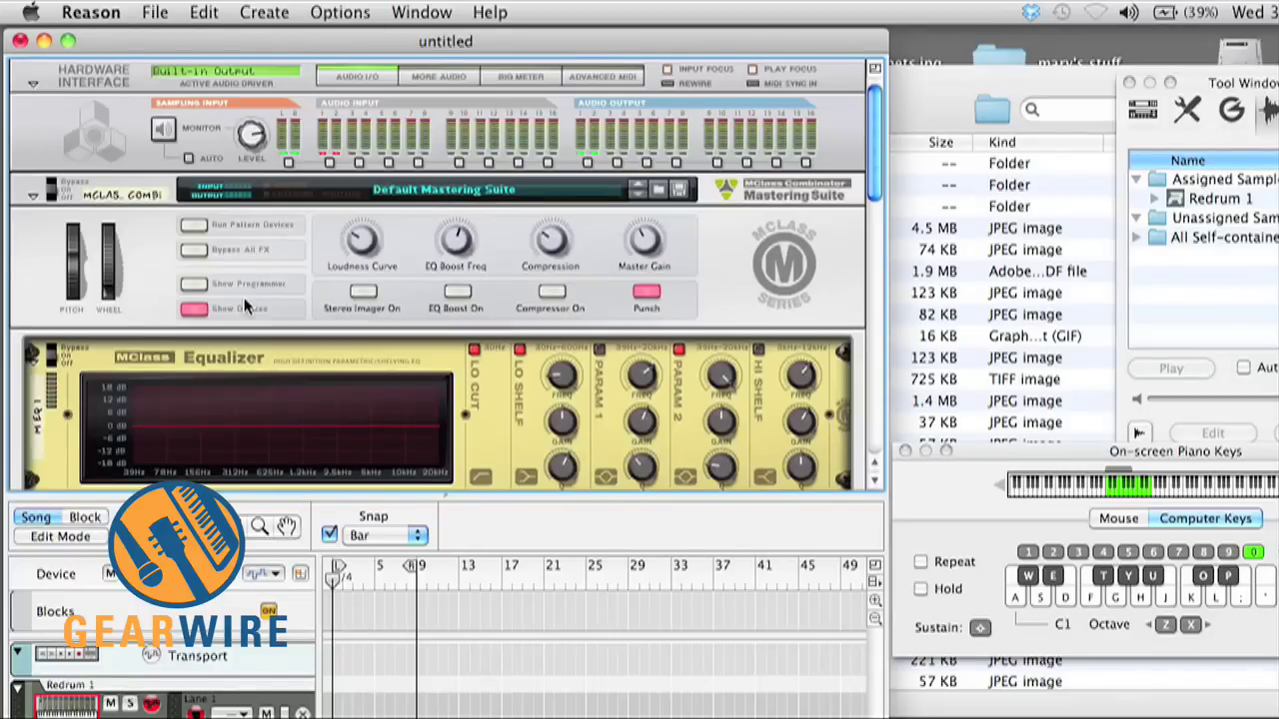
pyautogui.scroll(-10, 247, 307)
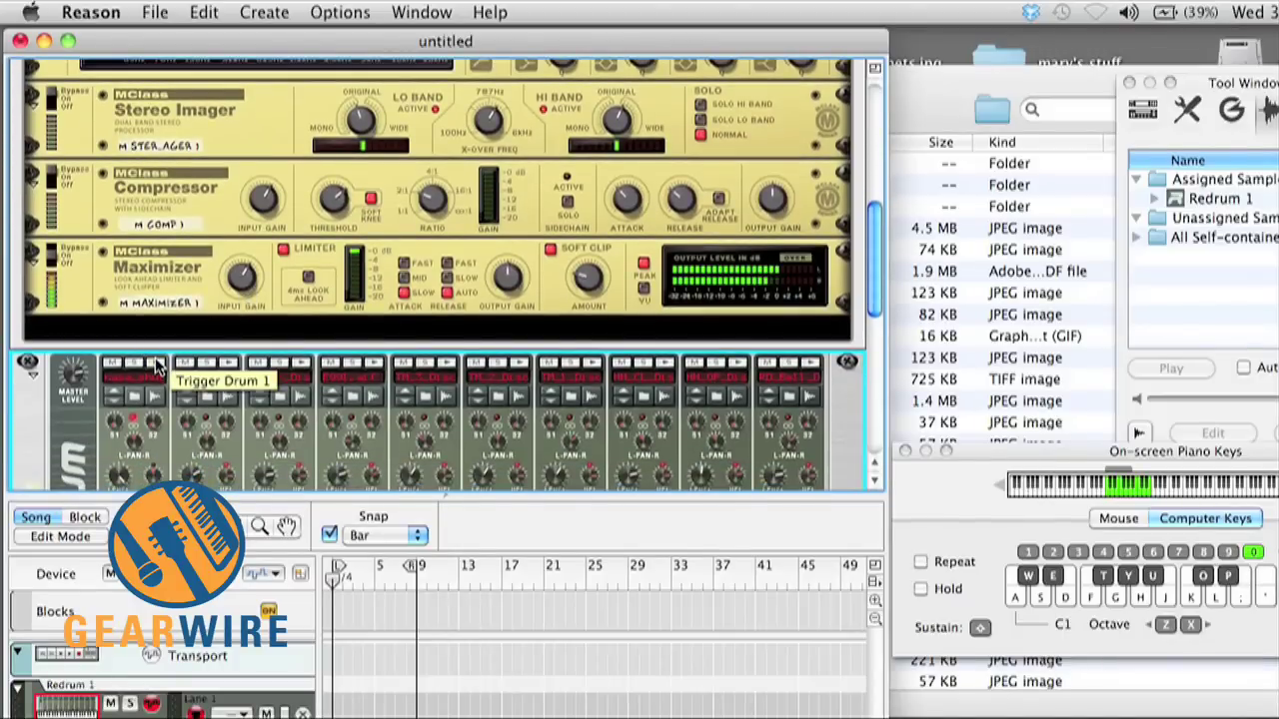
pyautogui.scroll(5, 155, 365)
pyautogui.scroll(3, 155, 358)
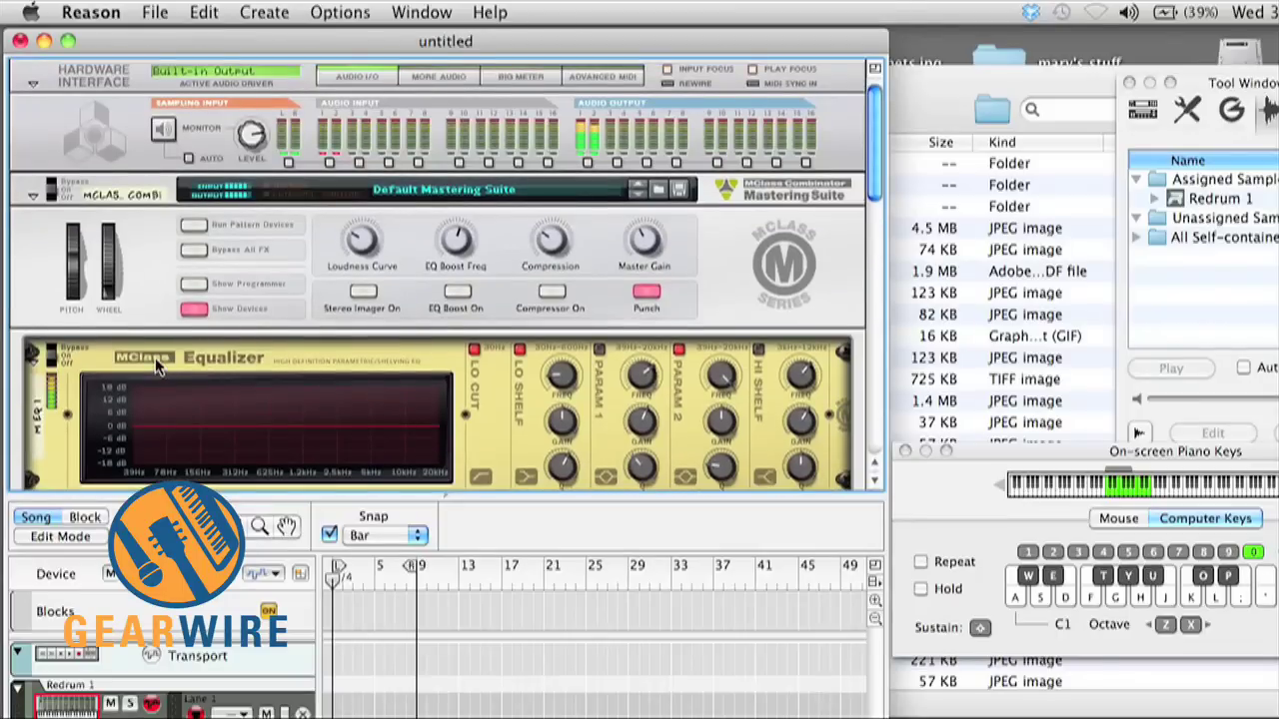
pyautogui.scroll(-6, 255, 247)
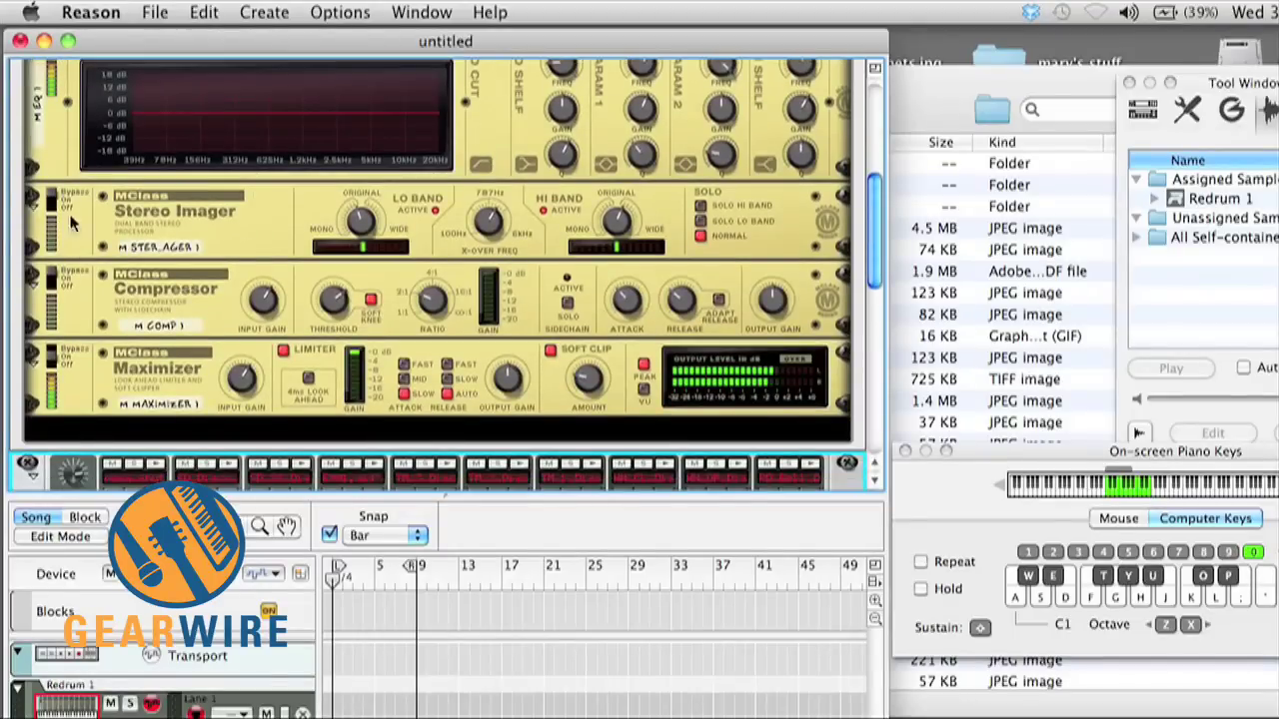
pyautogui.scroll(2, 81, 244)
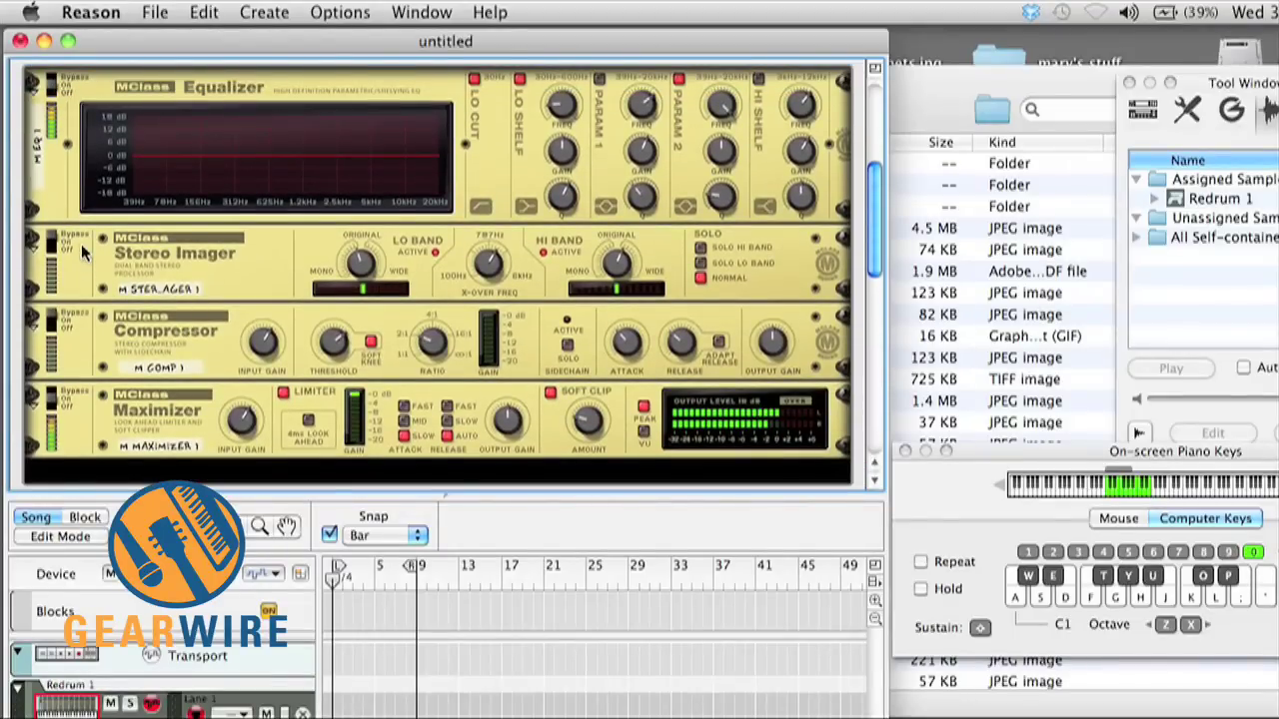
pyautogui.click(160, 12)
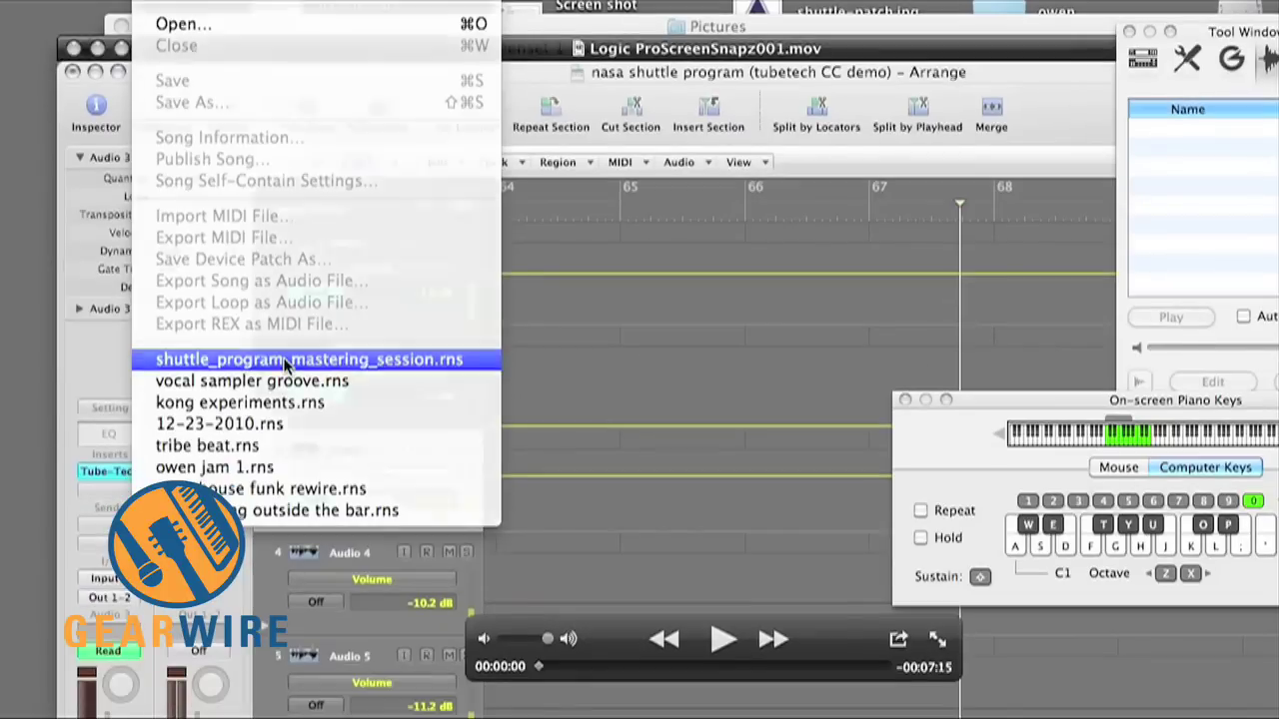
# - Open shuttle_program_mastering_session.rns from the recent songs list
pyautogui.click(225, 412)
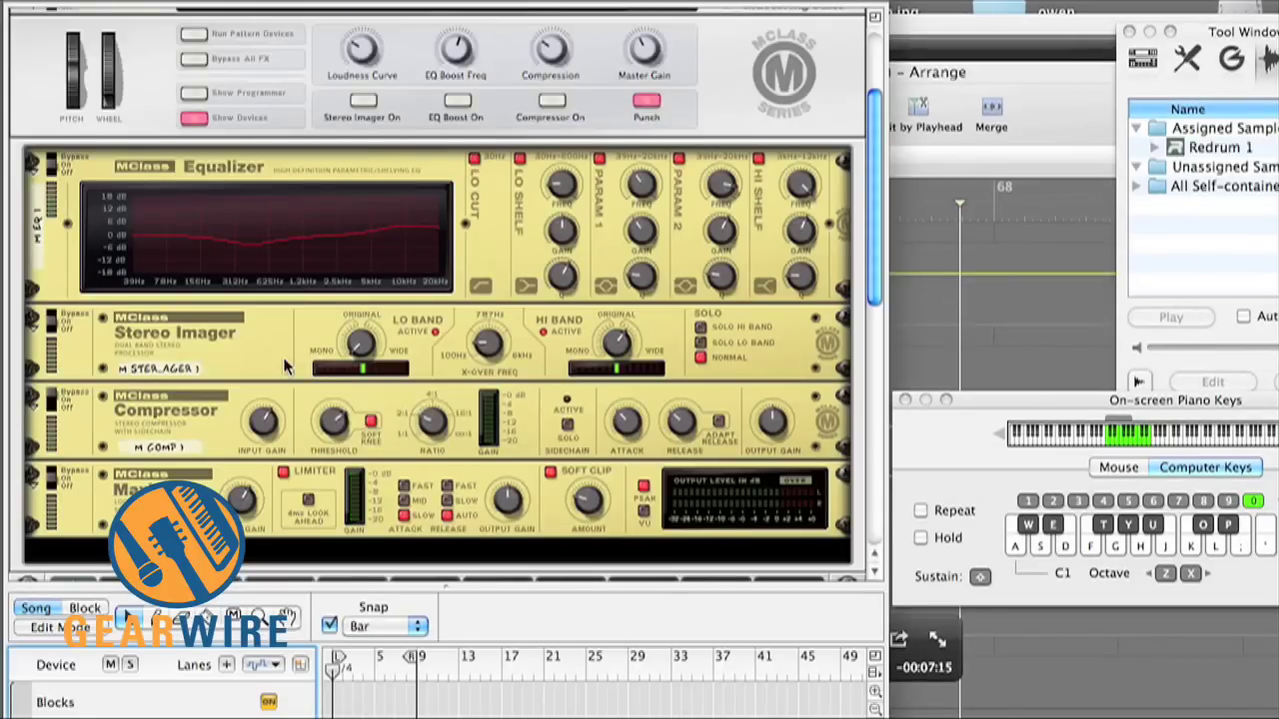
pyautogui.scroll(-6, 287, 368)
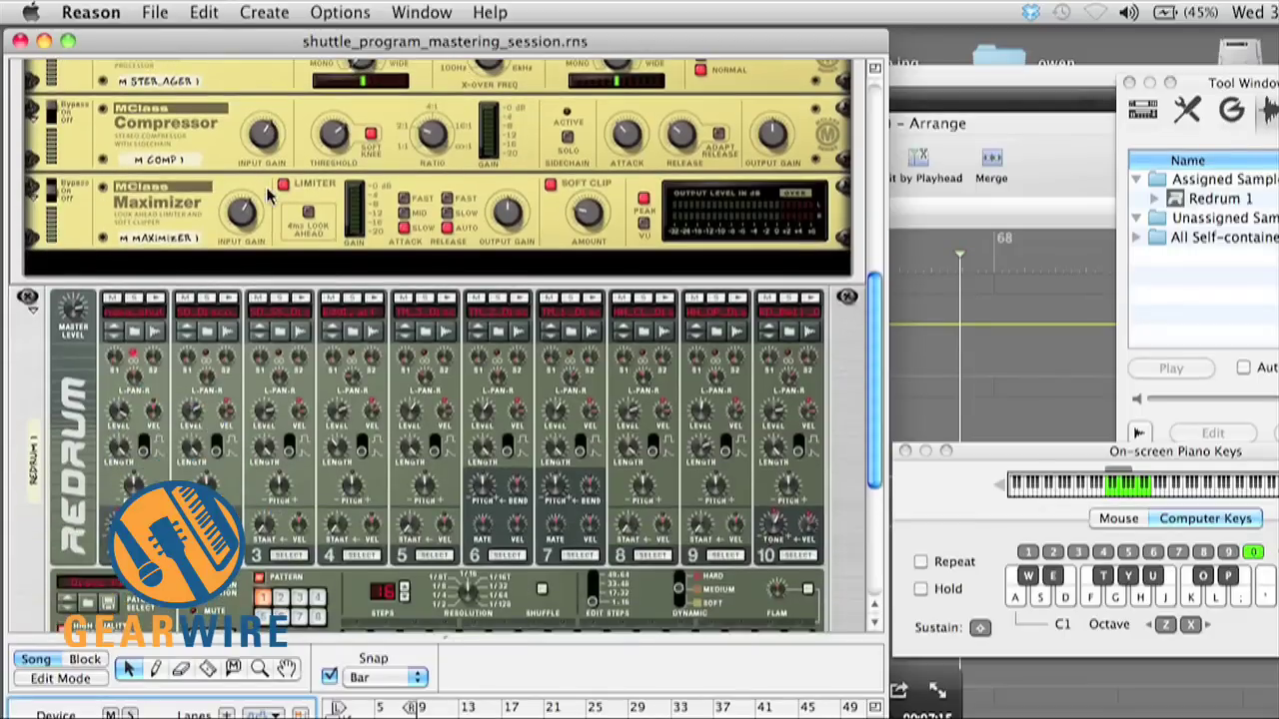
pyautogui.scroll(-3, 268, 197)
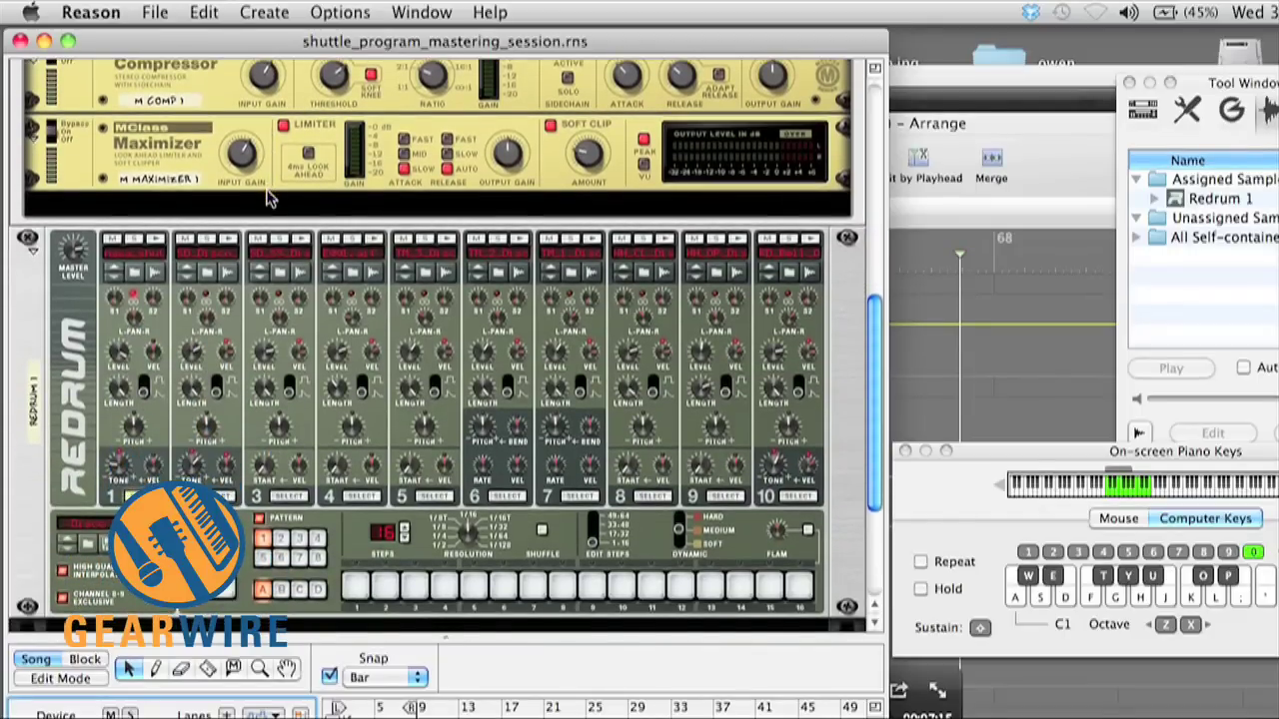
pyautogui.scroll(1, 265, 205)
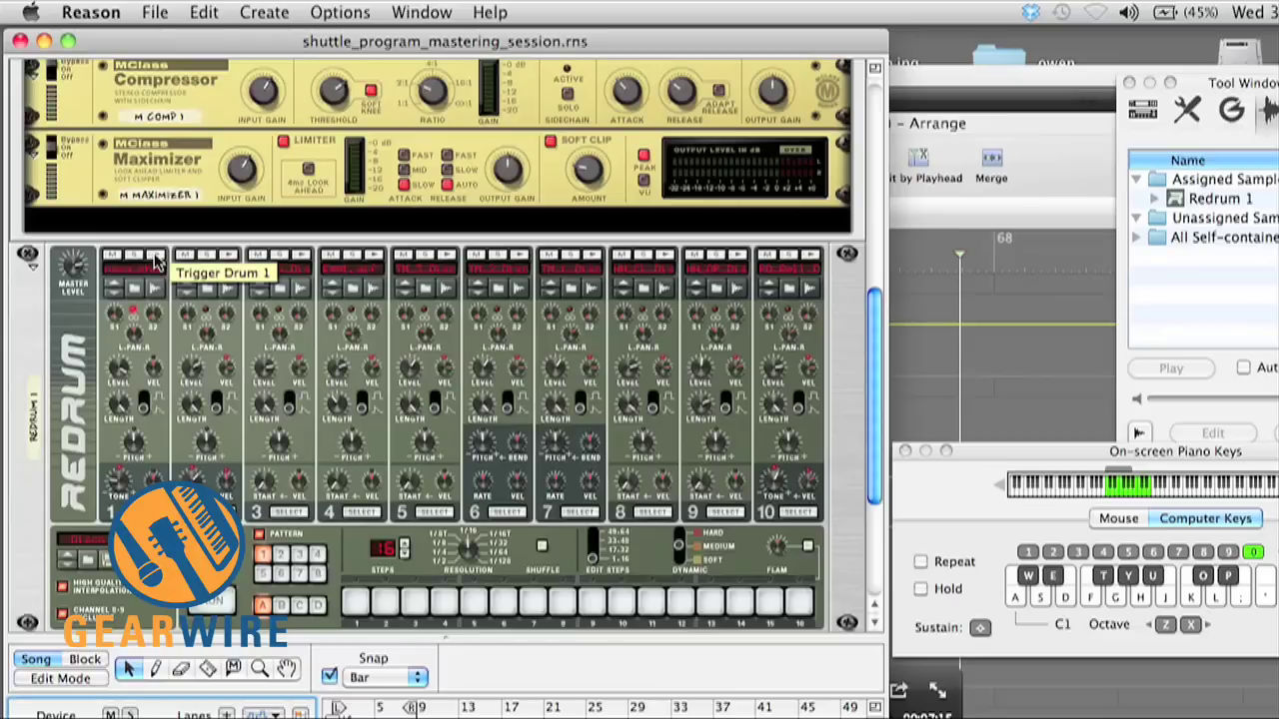
pyautogui.scroll(10, 155, 260)
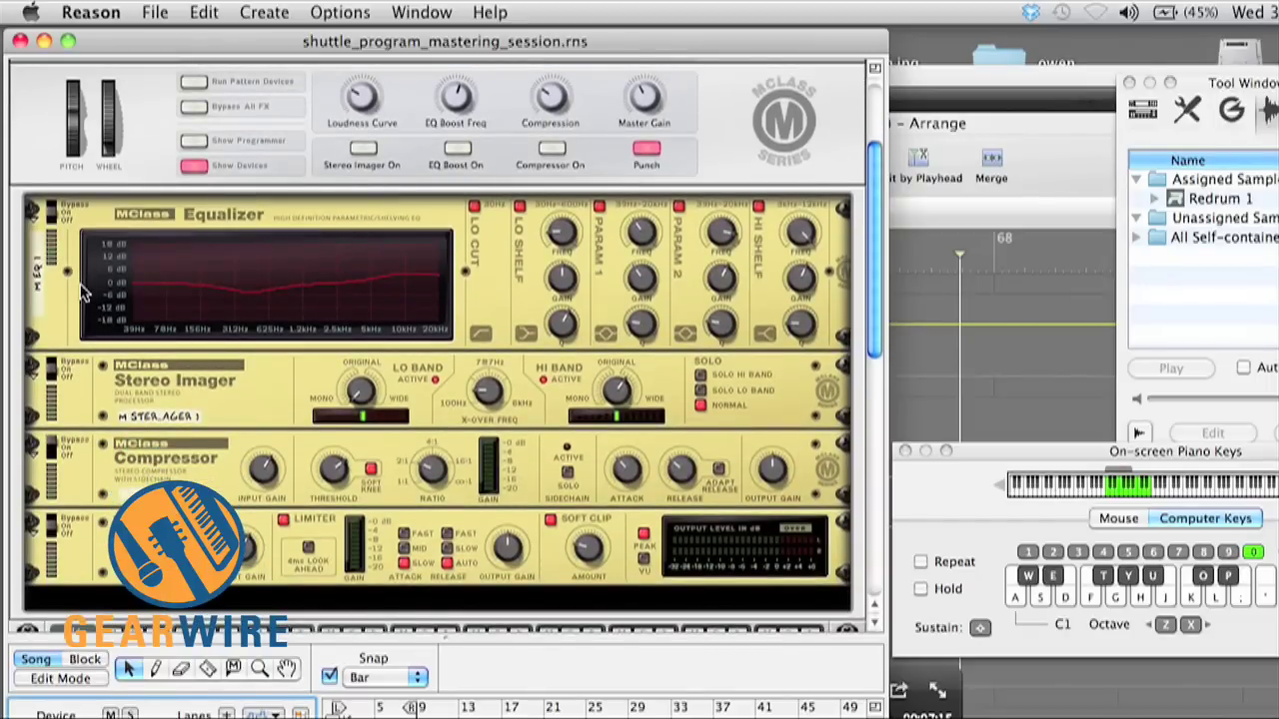
pyautogui.scroll(-10, 85, 291)
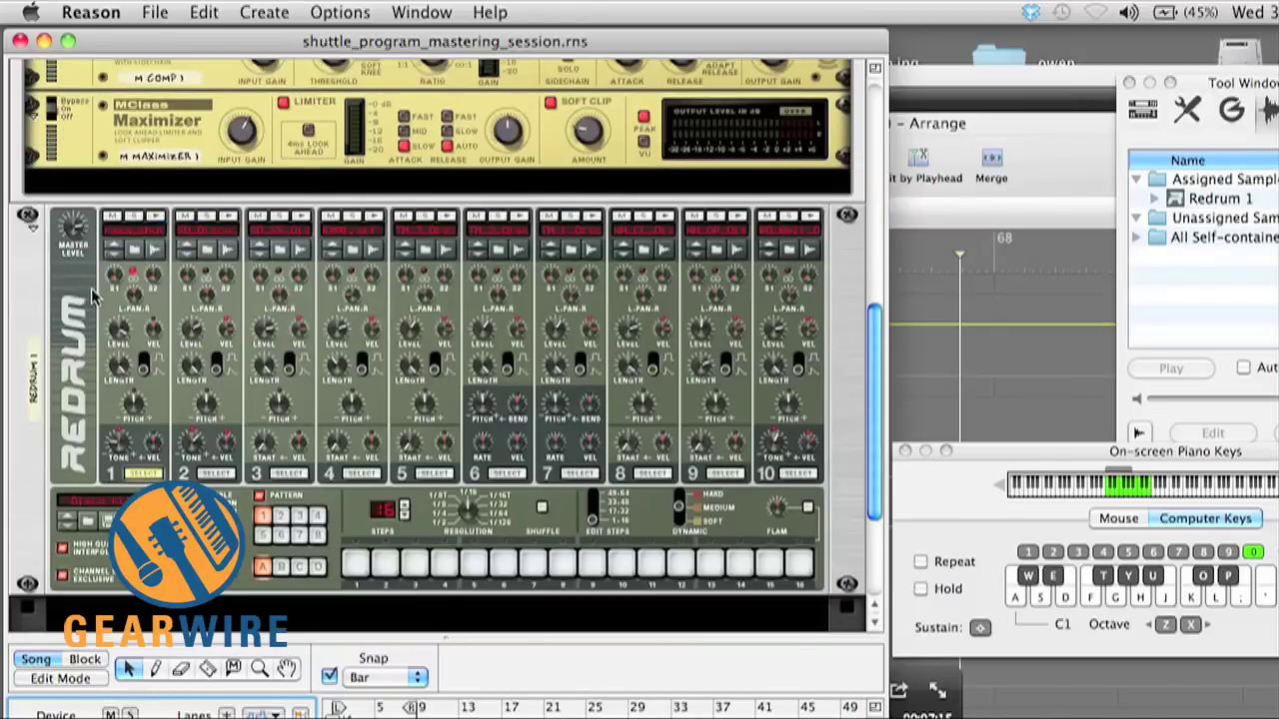
# - Scroll the rack up to the Default Mastering Suite combinator at the top
pyautogui.scroll(10, 152, 226)
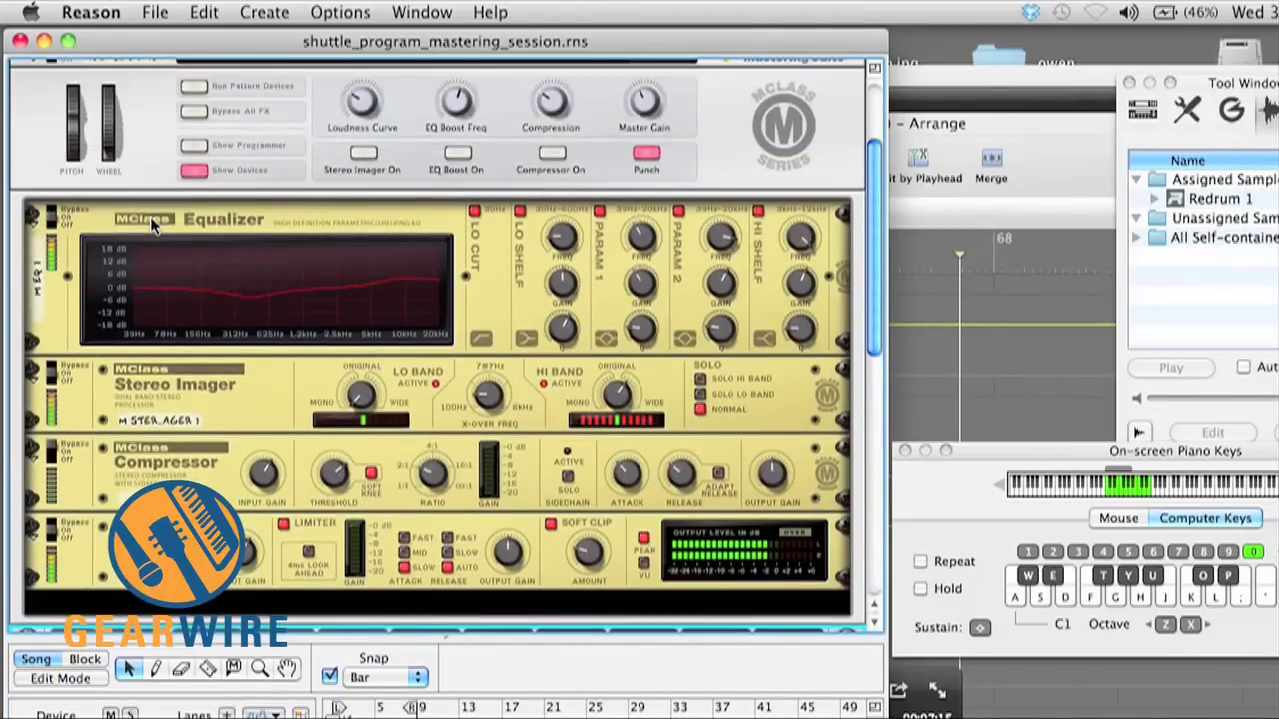
pyautogui.scroll(1, 152, 222)
pyautogui.scroll(3, 152, 226)
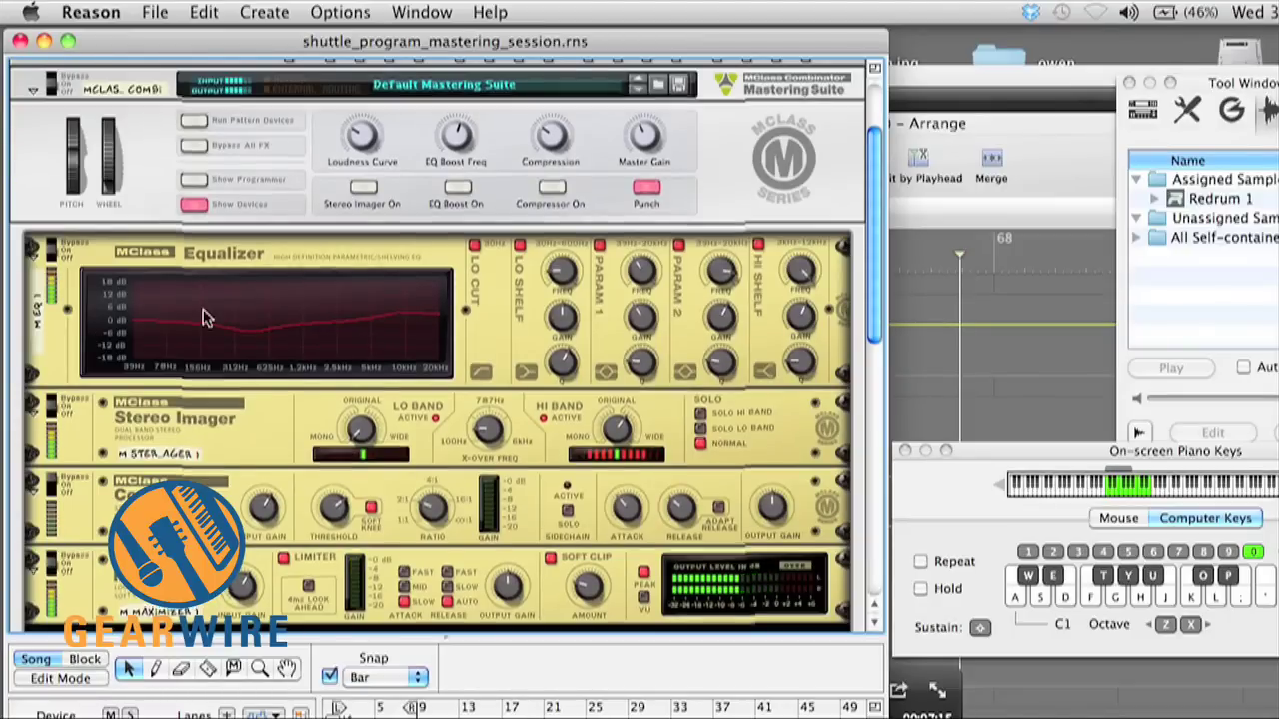
pyautogui.scroll(1, 200, 314)
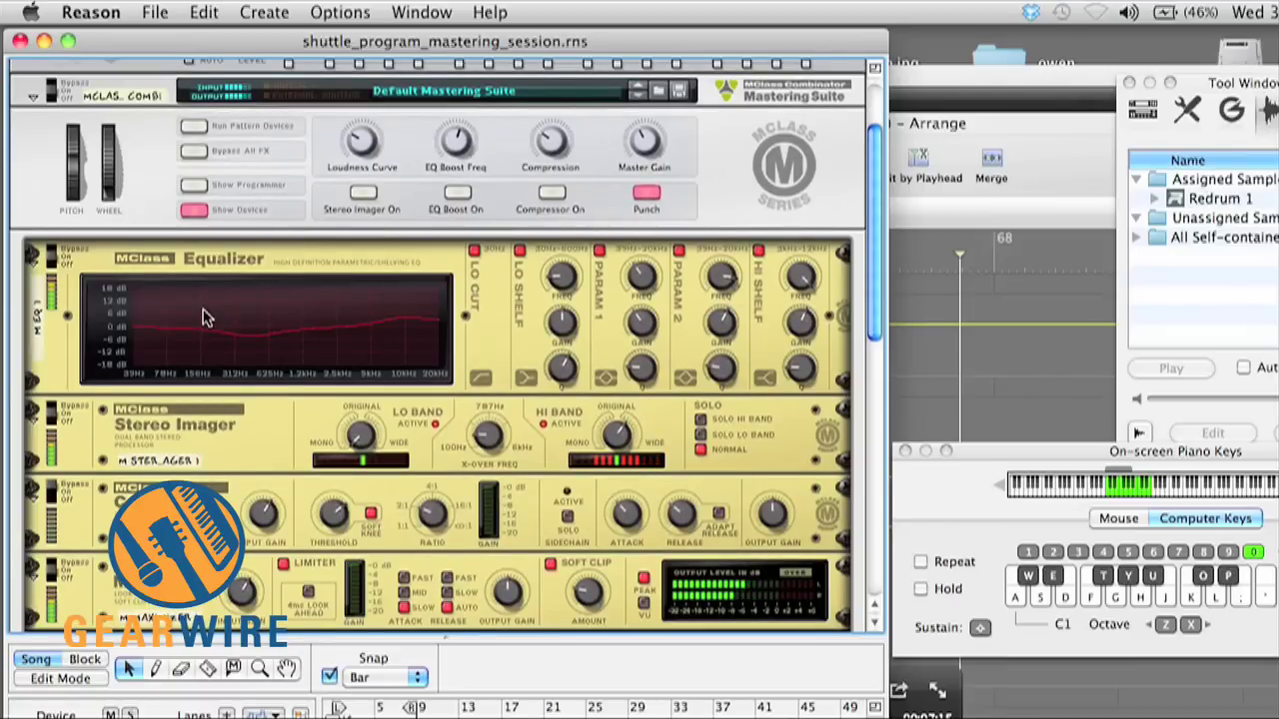
pyautogui.scroll(1, 203, 318)
pyautogui.scroll(5, 203, 317)
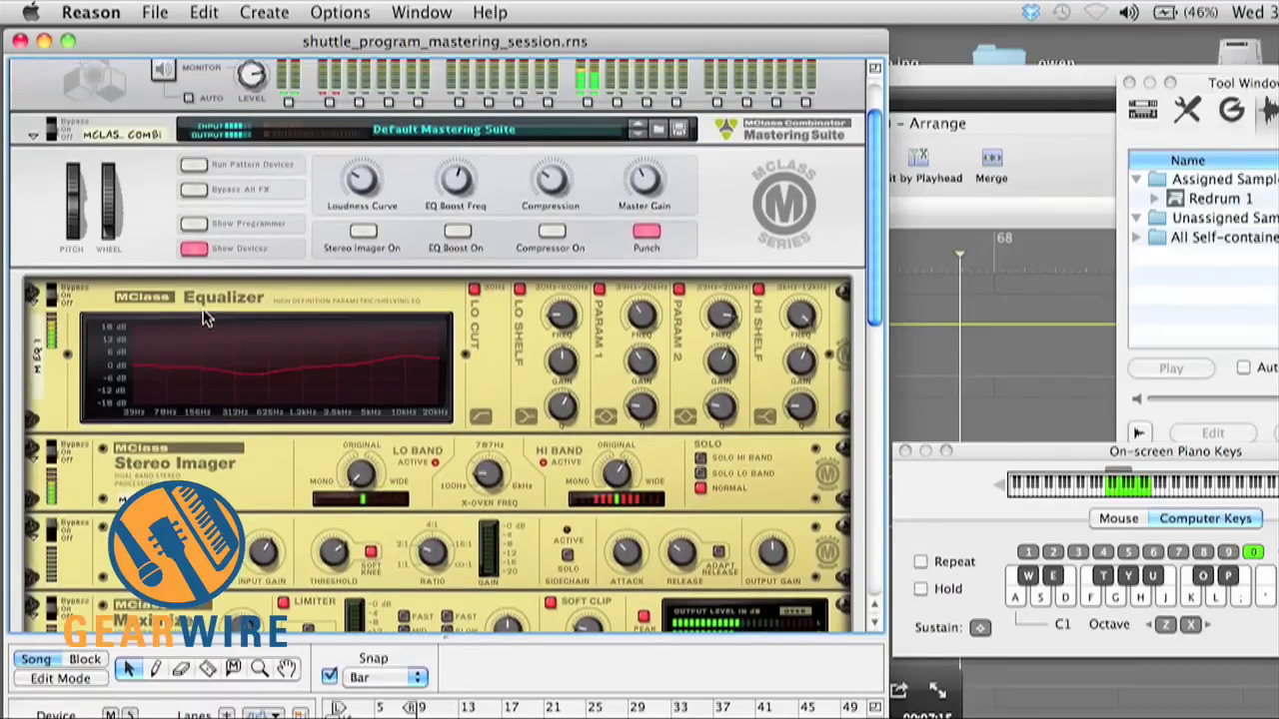
# - Bypass the Mastering Suite combinator and scroll through its devices
pyautogui.click(55, 135)
pyautogui.click(55, 131)
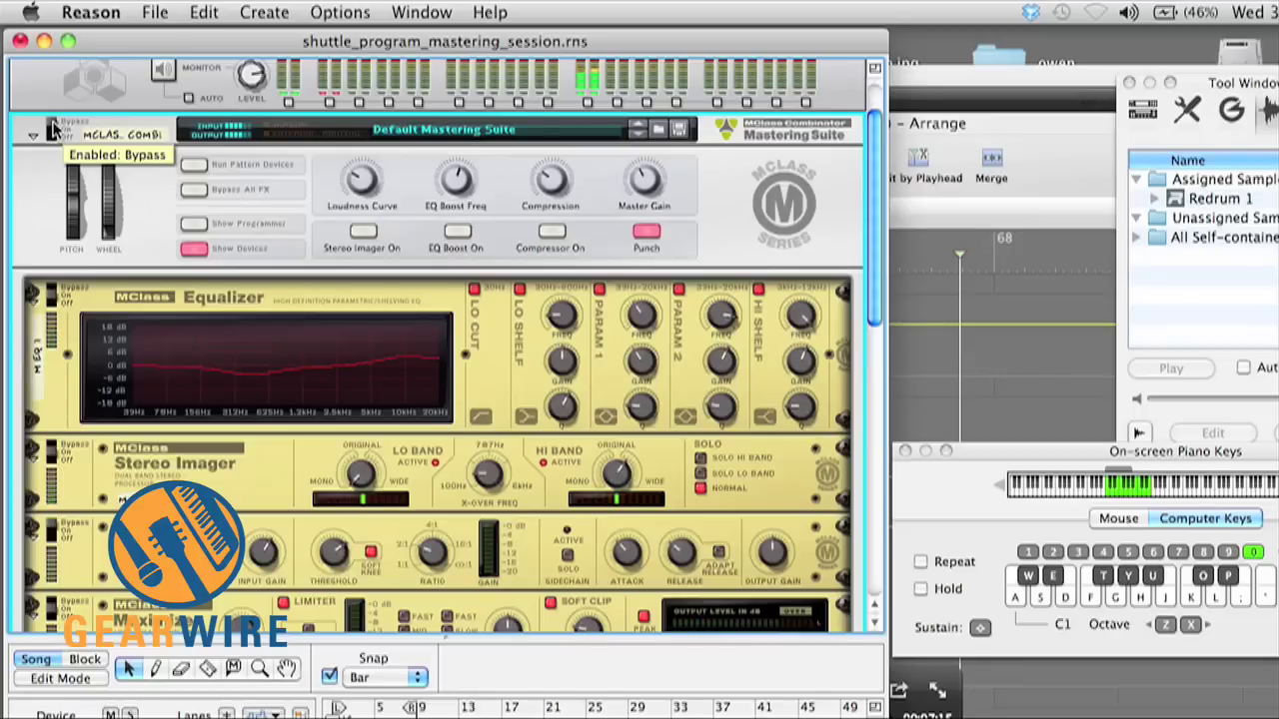
pyautogui.scroll(-5, 91, 272)
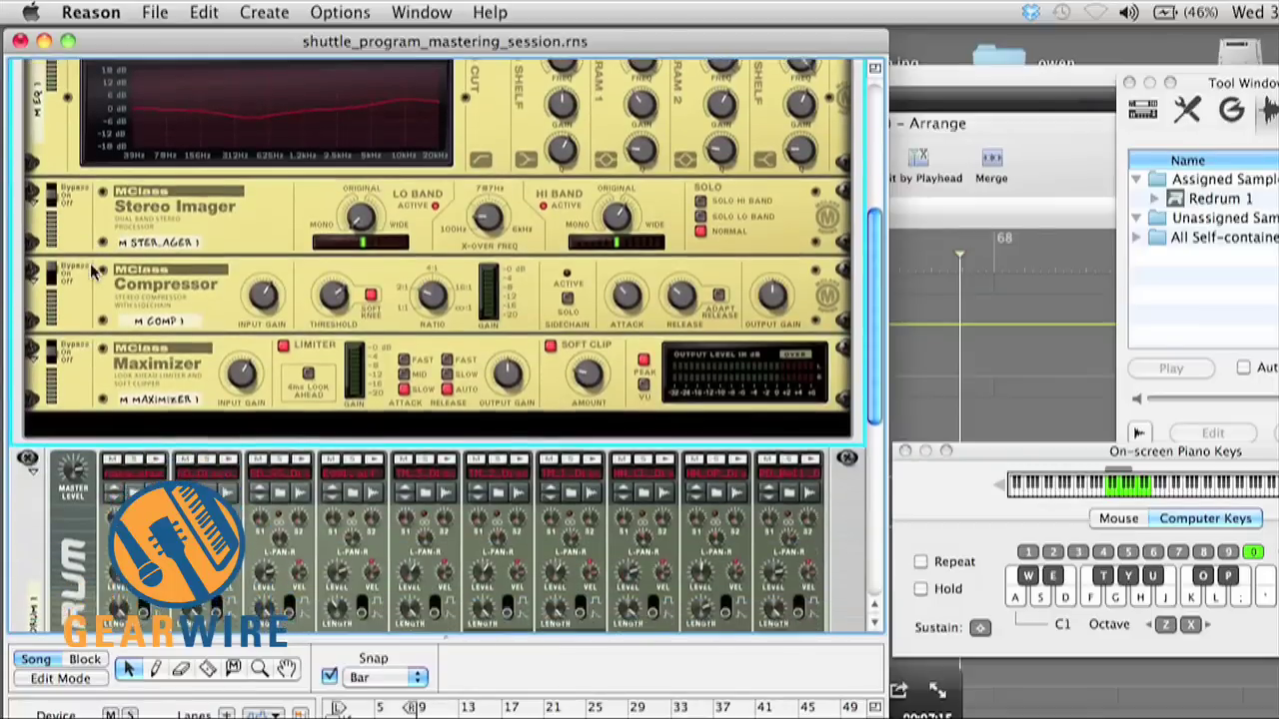
pyautogui.scroll(-2, 92, 272)
pyautogui.scroll(7, 91, 272)
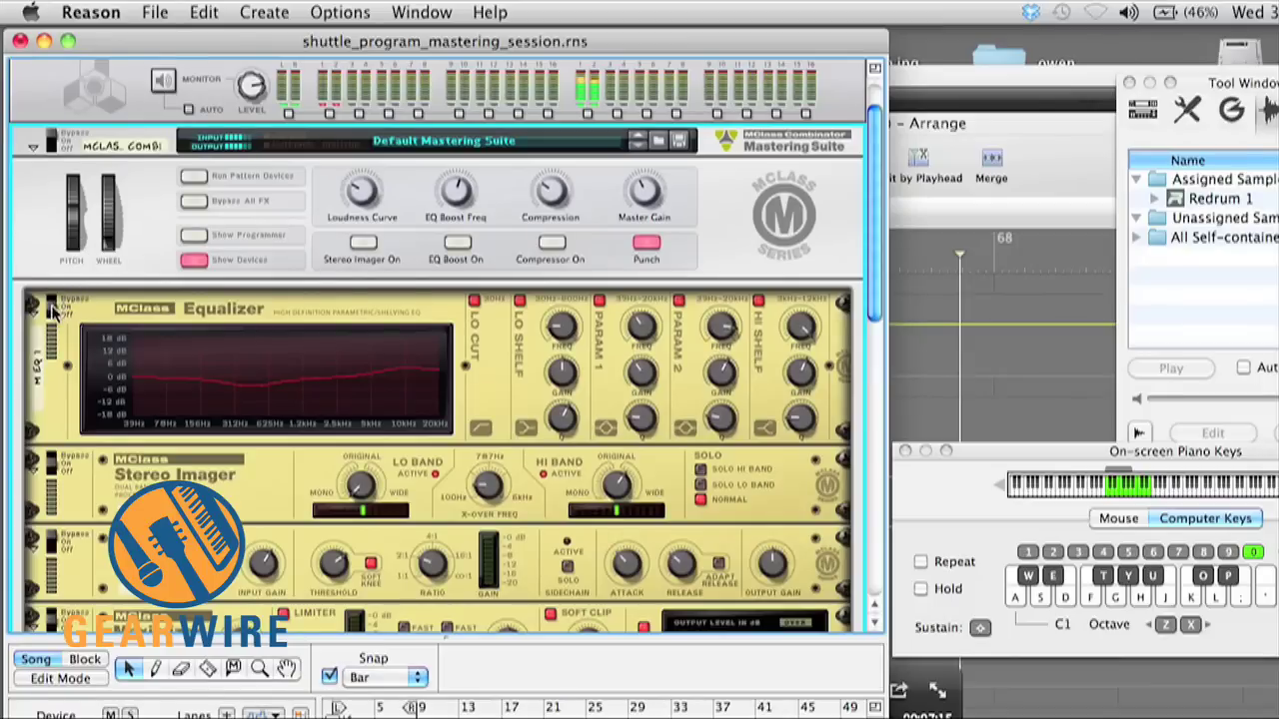
# - Toggle the Equalizer between bypass and on twice, leaving it switched on
pyautogui.click(57, 298)
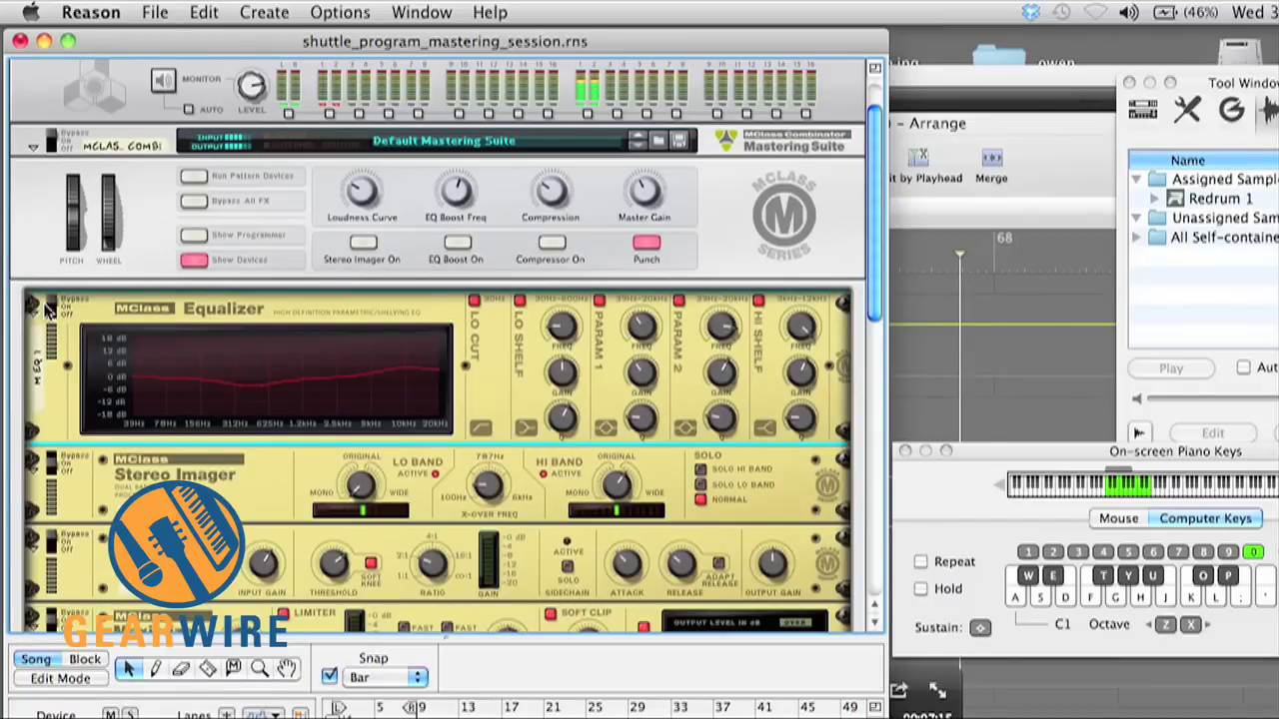
pyautogui.click(50, 303)
pyautogui.click(50, 310)
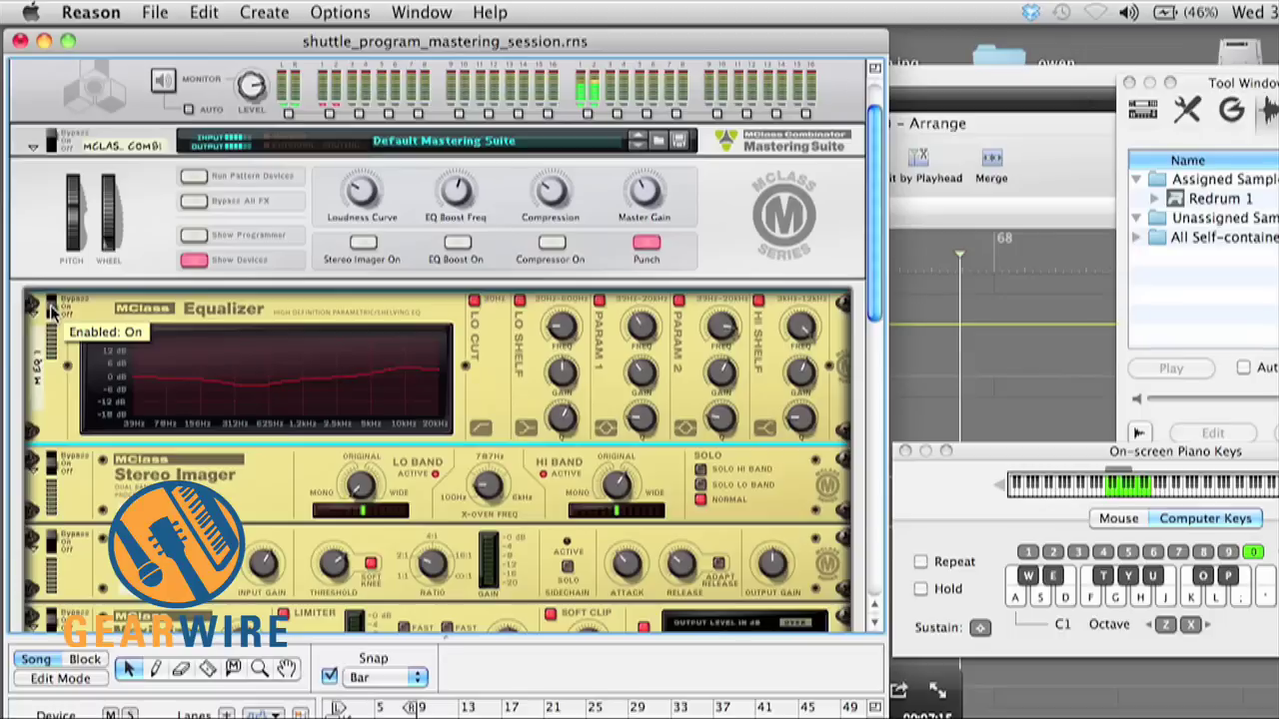
pyautogui.click(50, 303)
pyautogui.click(51, 309)
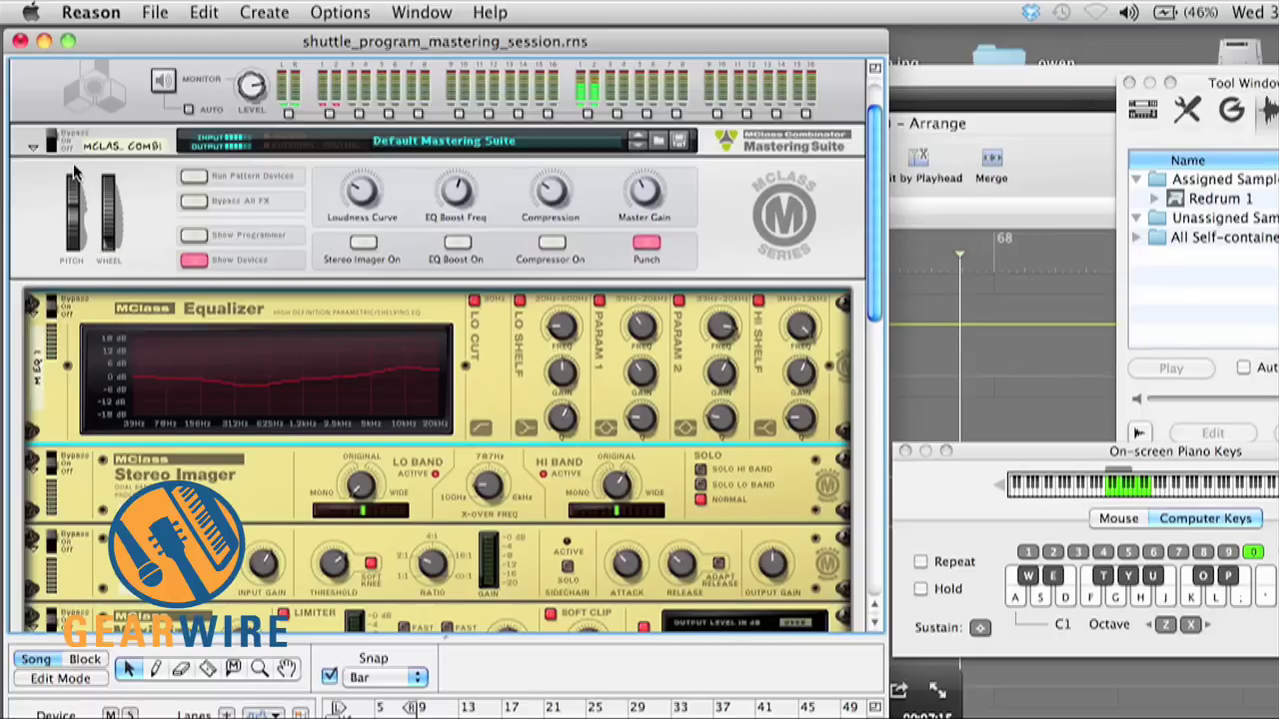
# - Bypass and then re-enable the whole mastering Combinator, and scroll down to Redrum
pyautogui.click(52, 140)
pyautogui.click(52, 143)
pyautogui.scroll(-5, 248, 335)
pyautogui.scroll(-6, 248, 335)
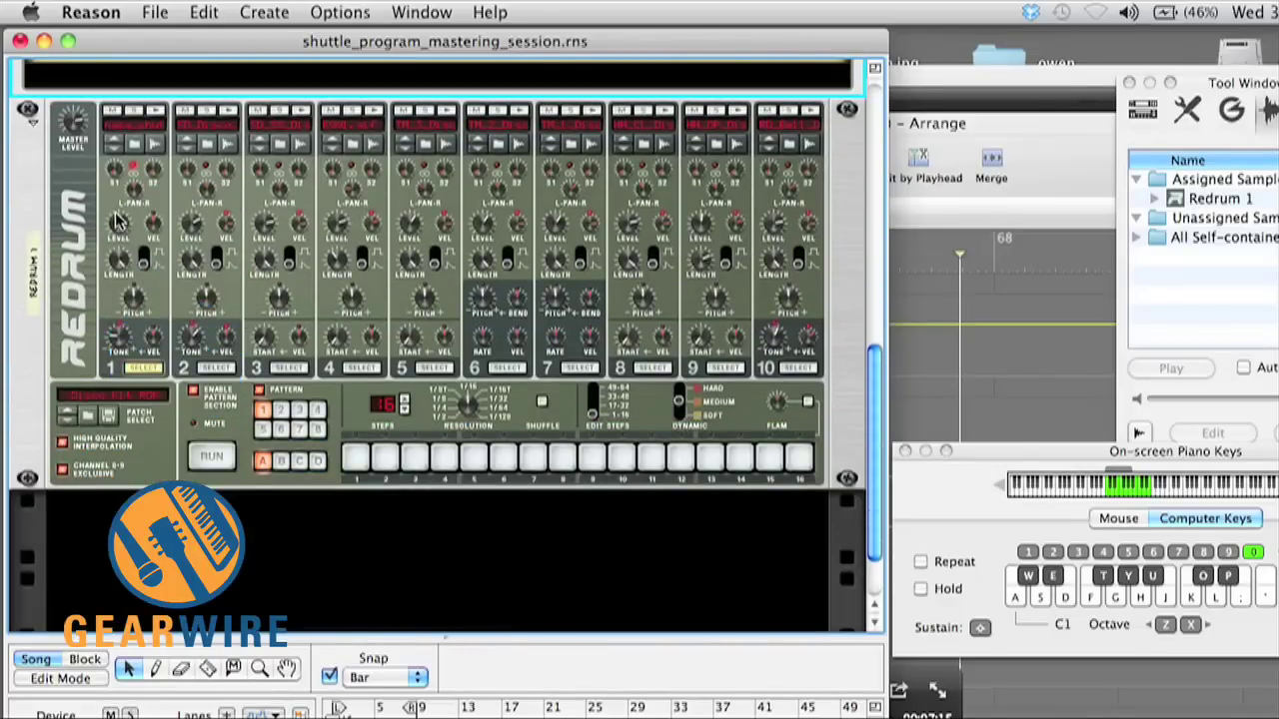
# - Raise Redrum channel 1's Length knob to 127, then scroll back up to the mastering devices
pyautogui.moveTo(118, 257); pyautogui.dragTo(86, 183)
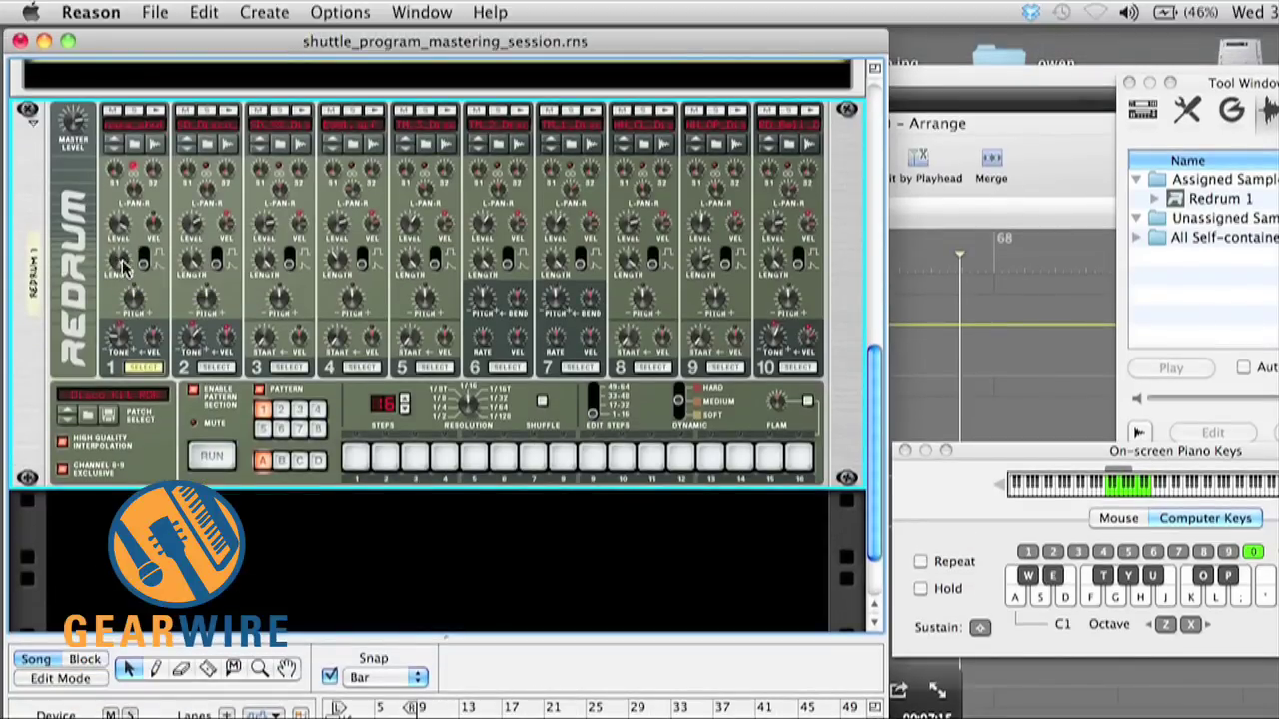
pyautogui.moveTo(123, 264)
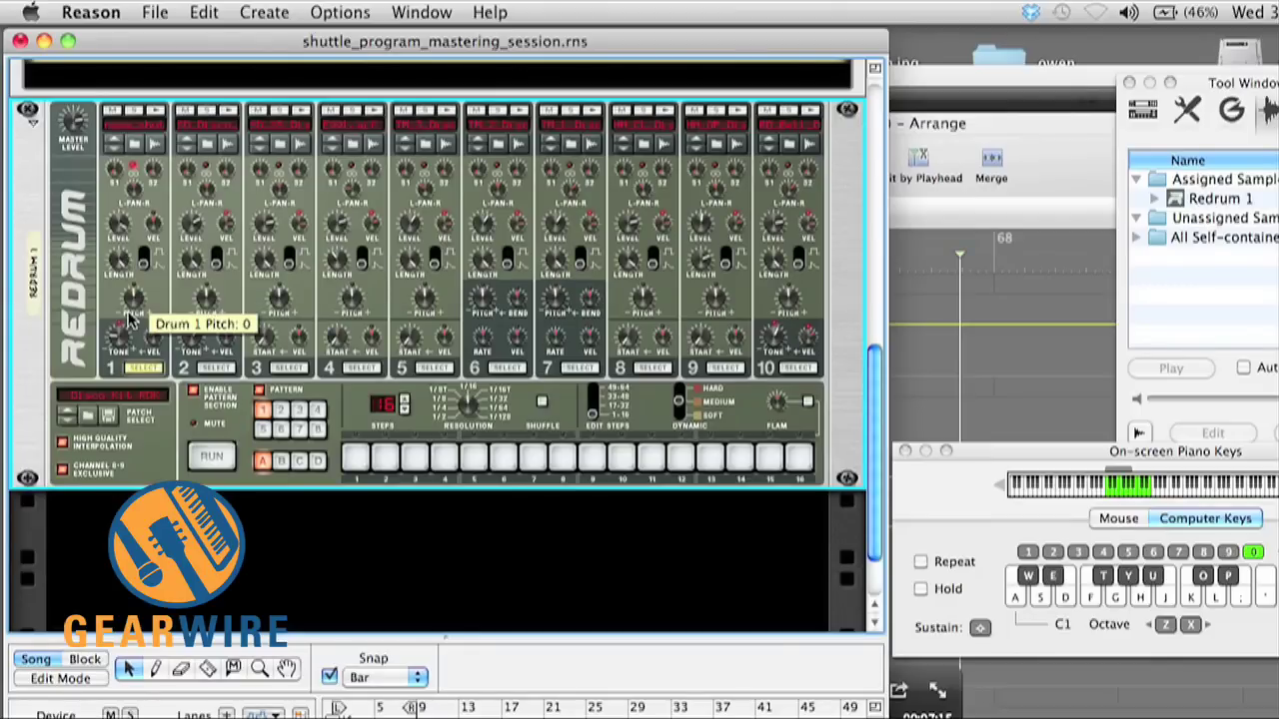
pyautogui.scroll(2, 128, 300)
pyautogui.scroll(4, 128, 318)
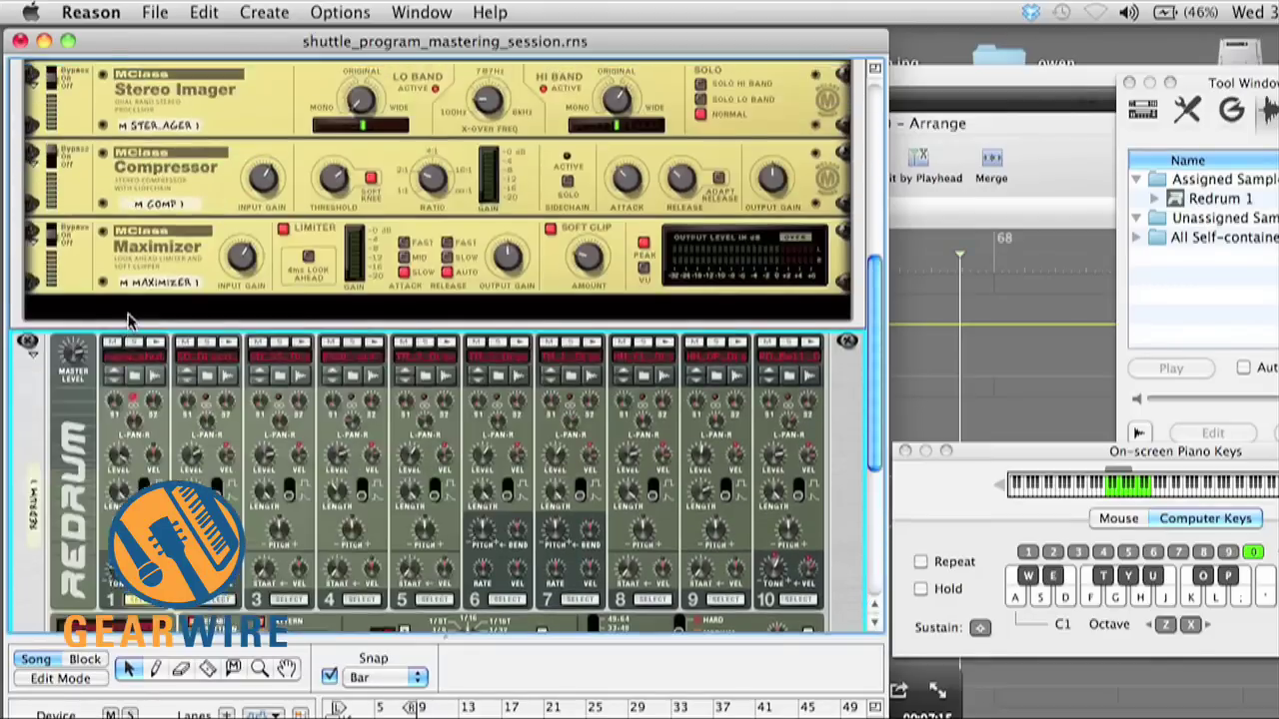
pyautogui.scroll(-6, 125, 314)
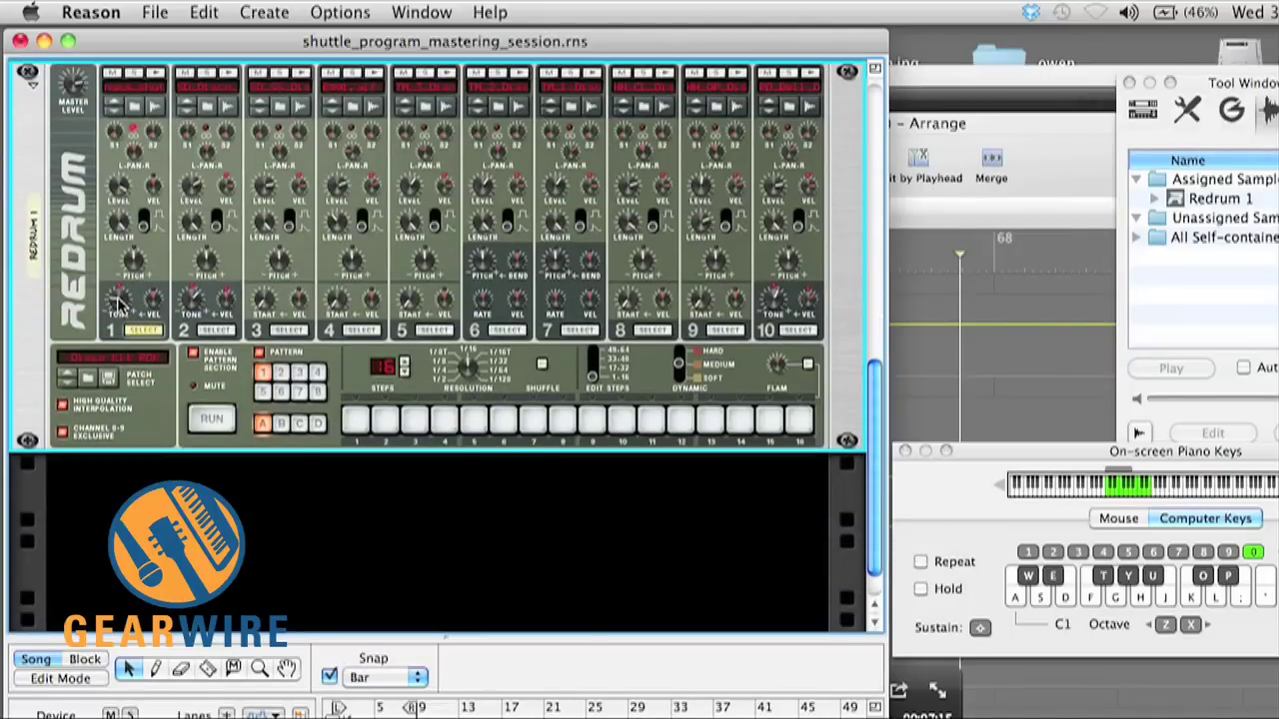
pyautogui.scroll(2, 118, 304)
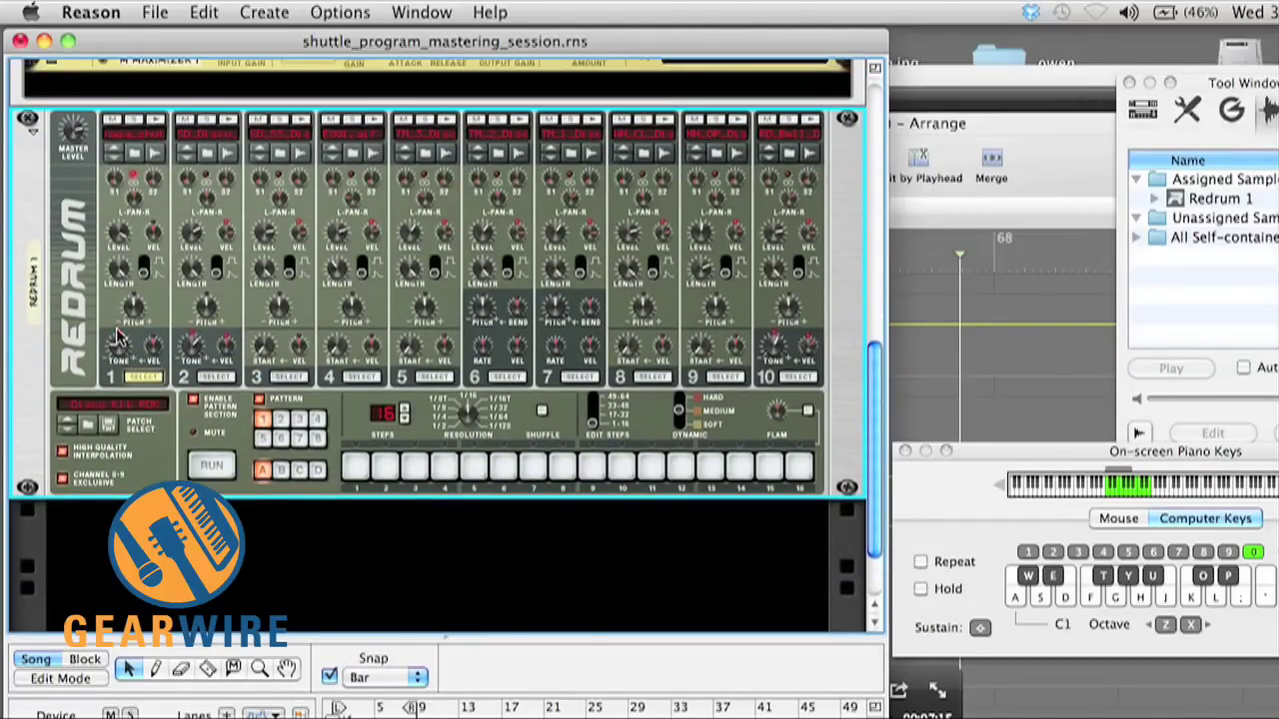
pyautogui.scroll(5, 117, 351)
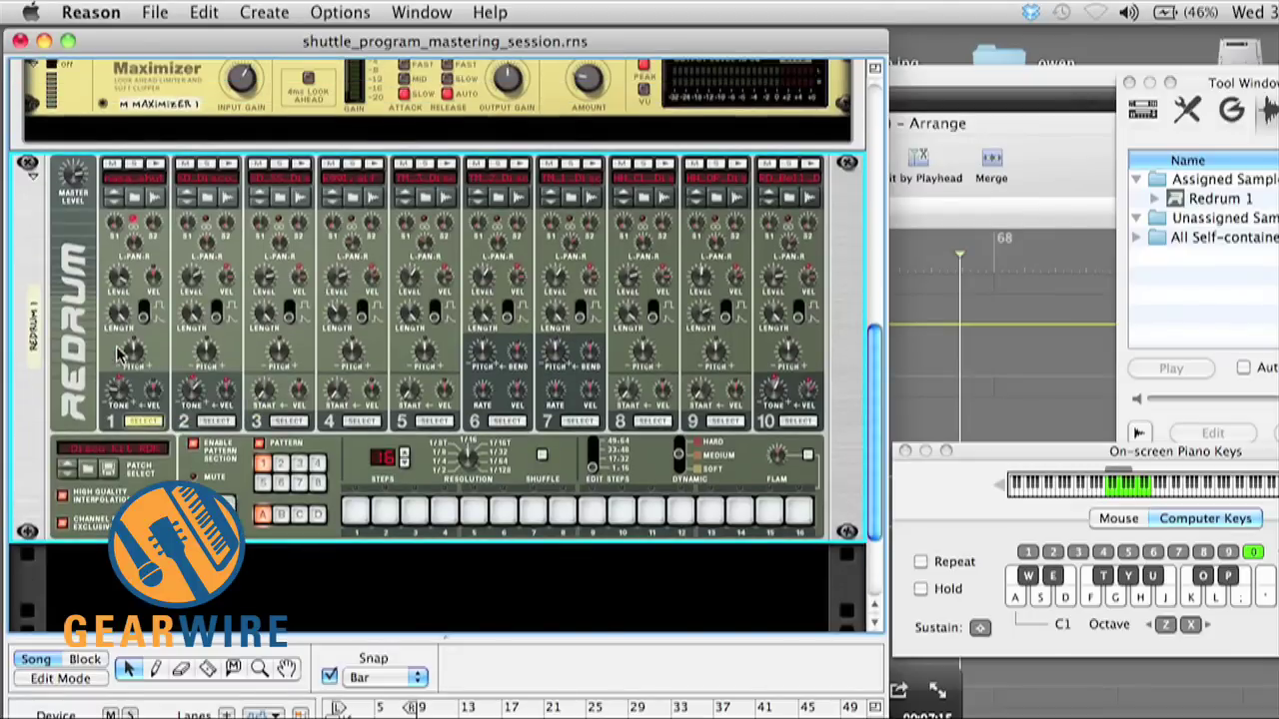
pyautogui.scroll(5, 117, 350)
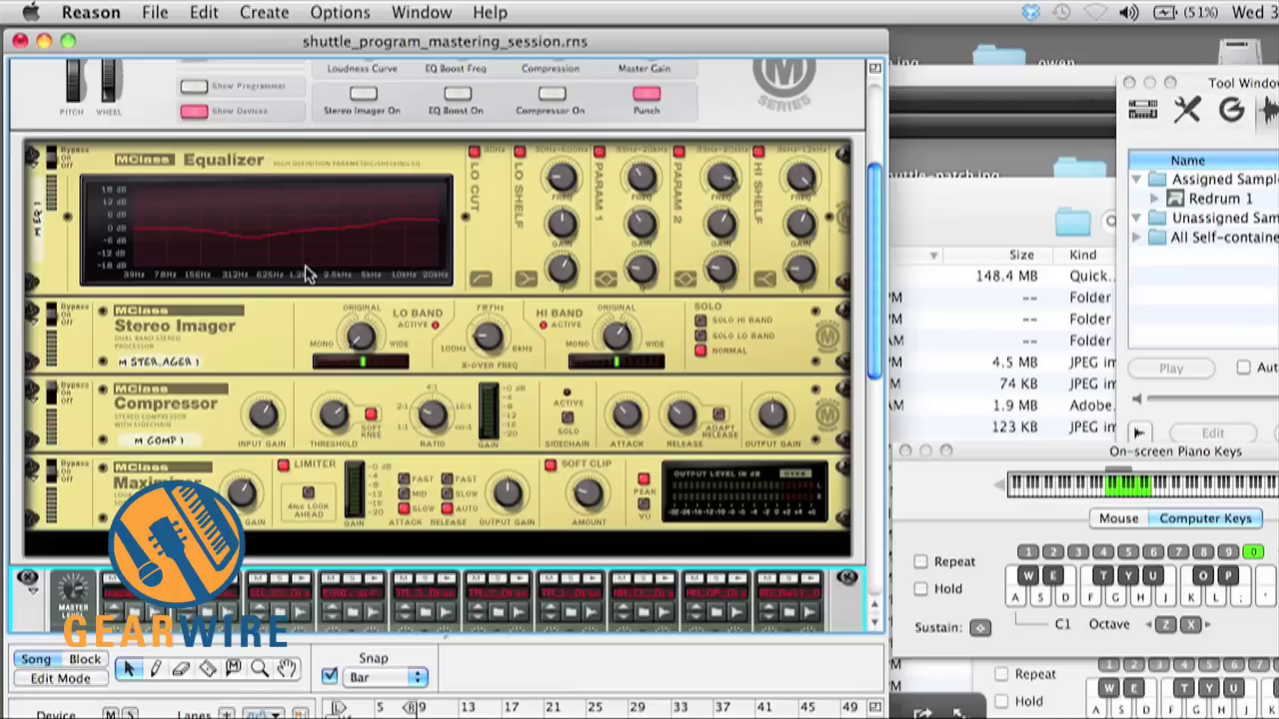
# - In the sequencer, draw one note at bar 1 on the Redrum clip's bottom drum lane
pyautogui.press('F7')
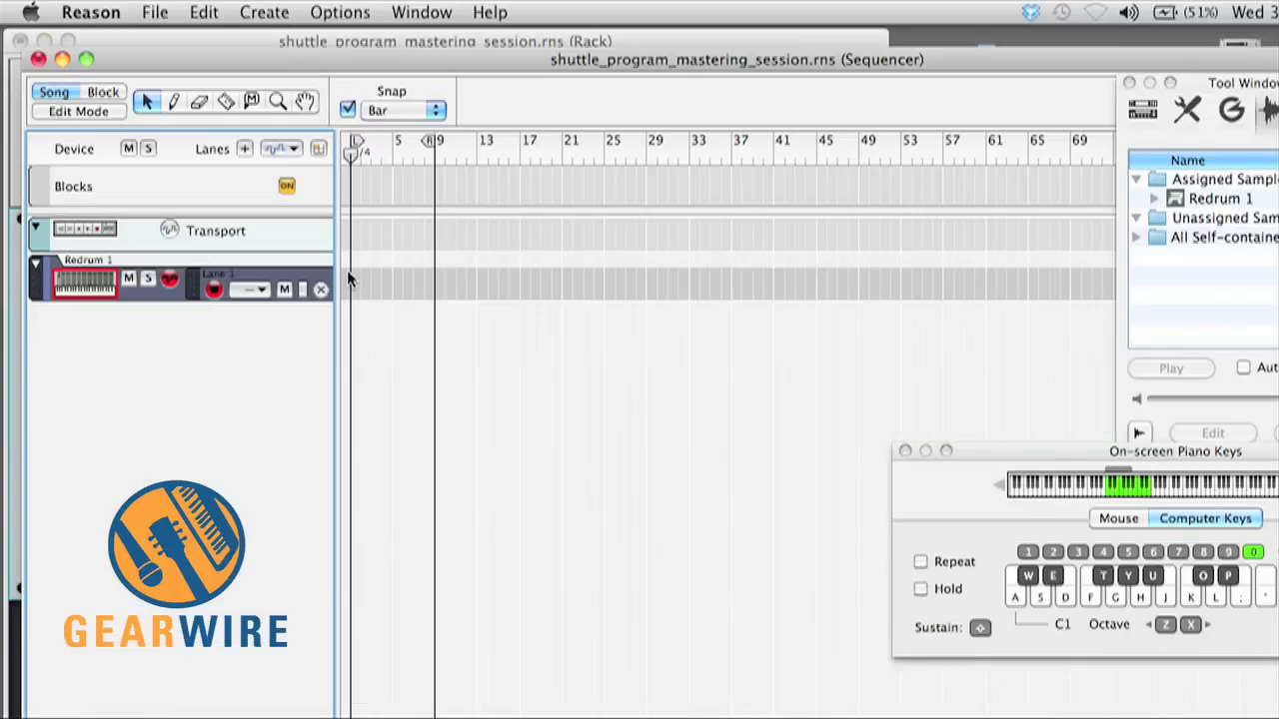
pyautogui.press('super+e')
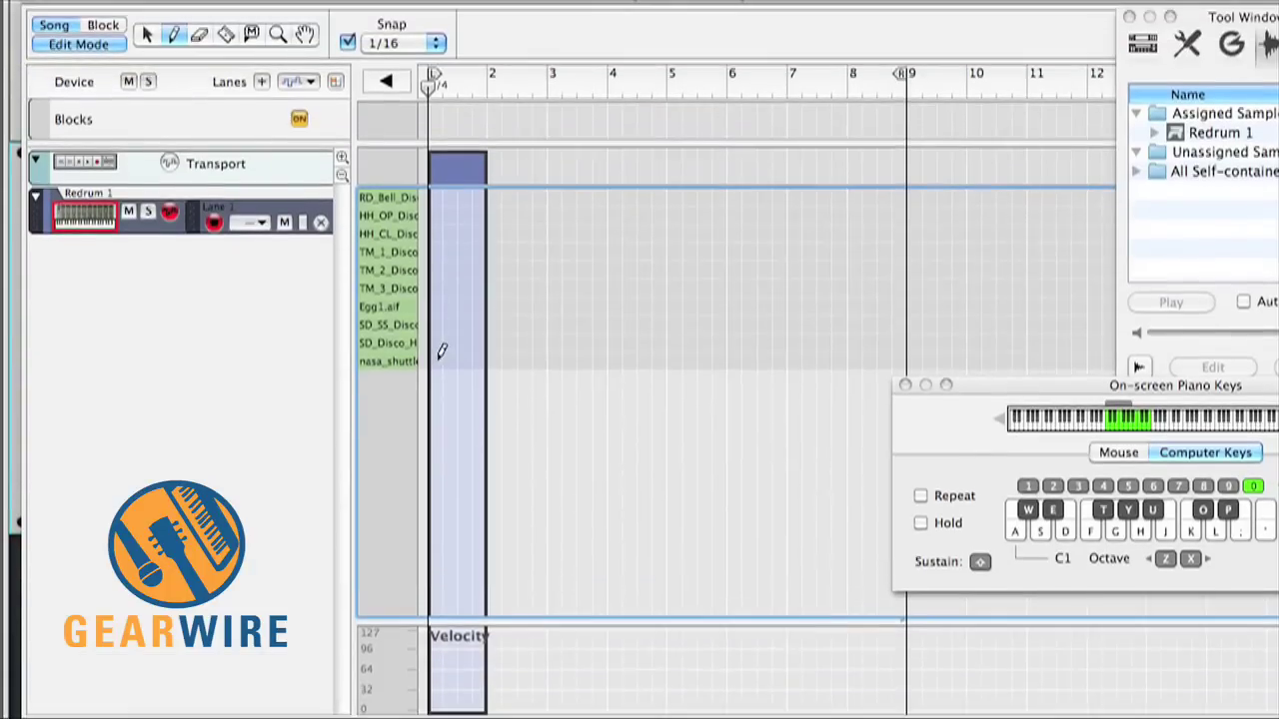
pyautogui.click(437, 361)
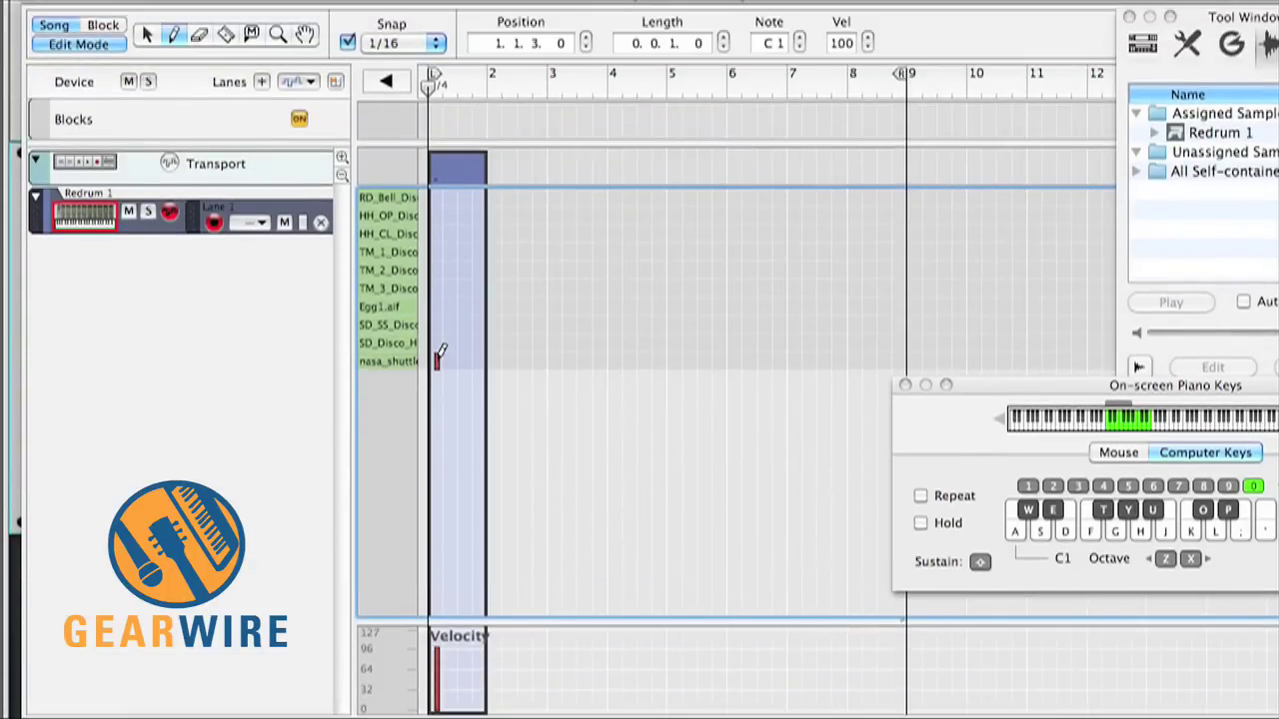
# - In the rack, confirm drum 1's length stays at 127, then return to the sequencer
pyautogui.press('F6')
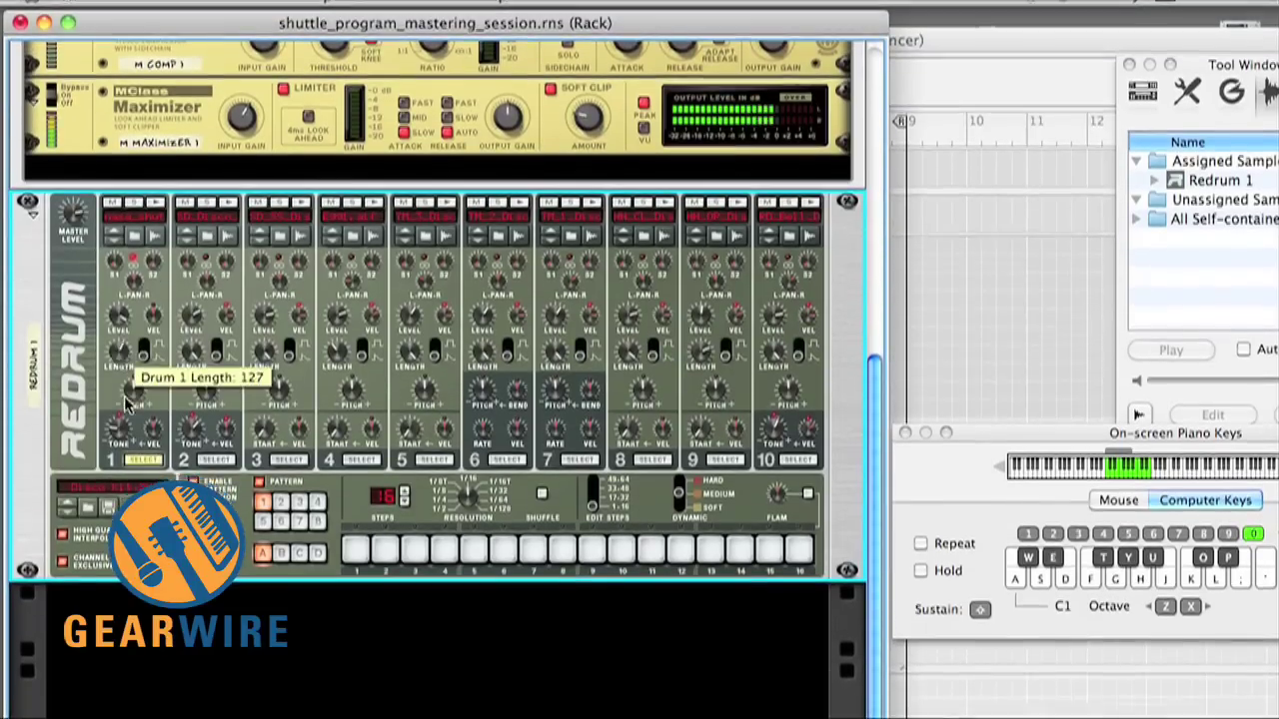
pyautogui.moveTo(128, 367)
pyautogui.mouseDown()
pyautogui.moveTo(128, 419)
pyautogui.moveTo(126, 367)
pyautogui.mouseUp()
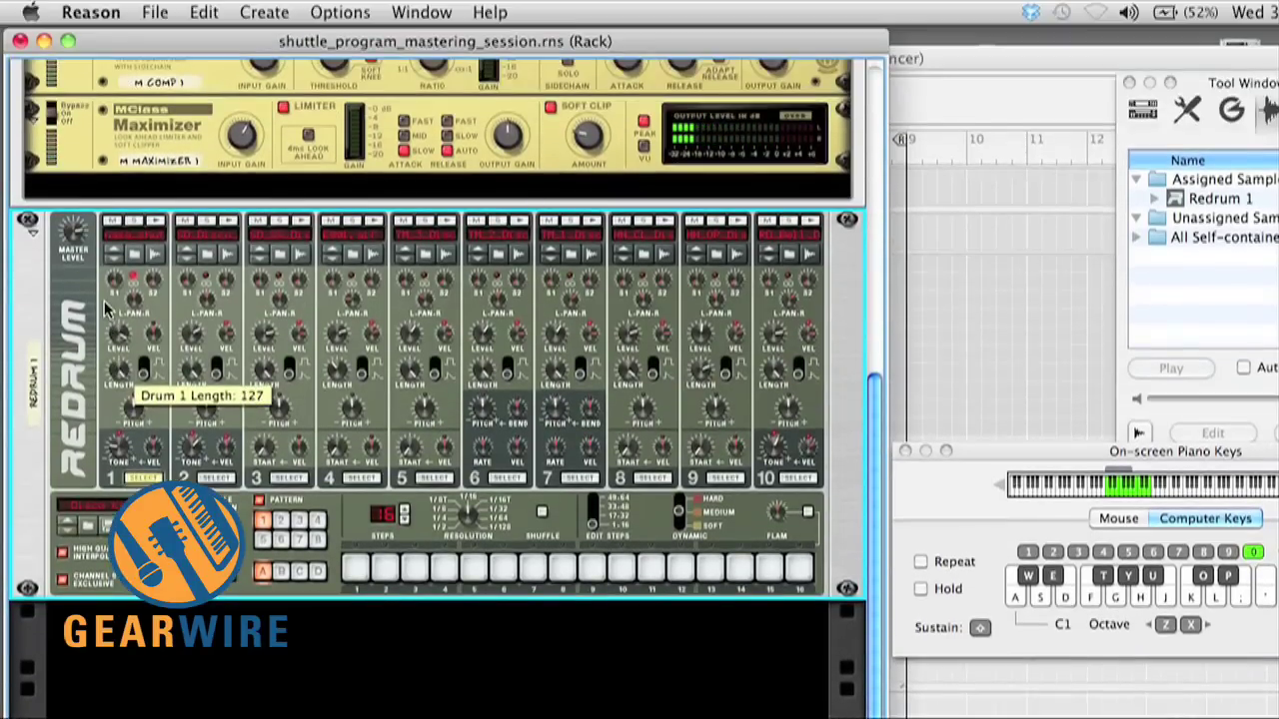
pyautogui.press('F7')
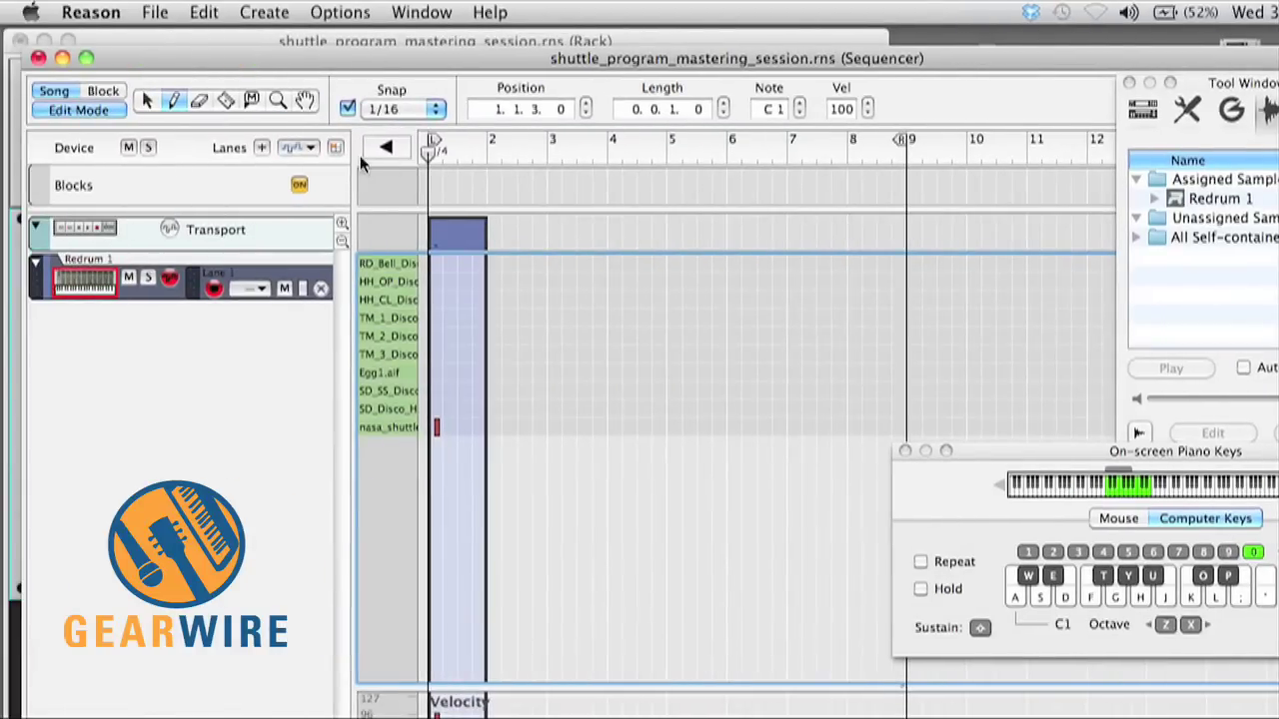
# - With the Arrow tool, set the song position time to 0:02:04, the song's end
pyautogui.click(143, 104)
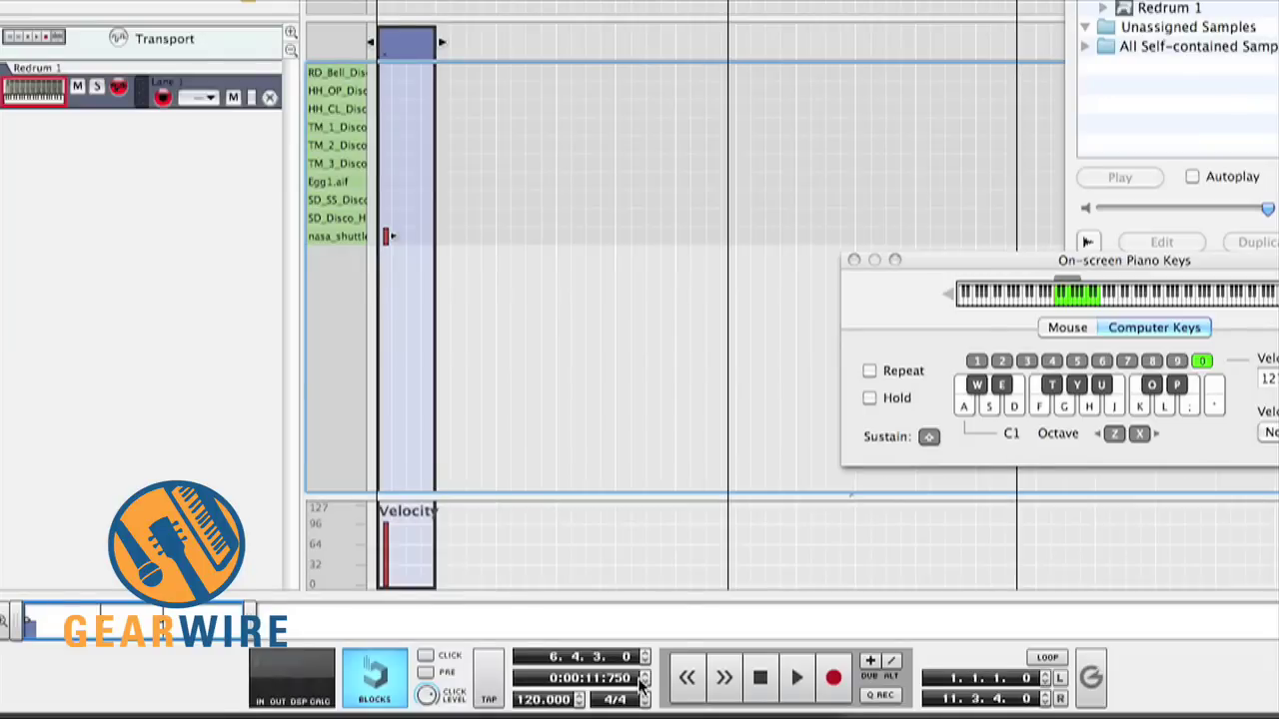
pyautogui.doubleClick(609, 679)
pyautogui.write('2')
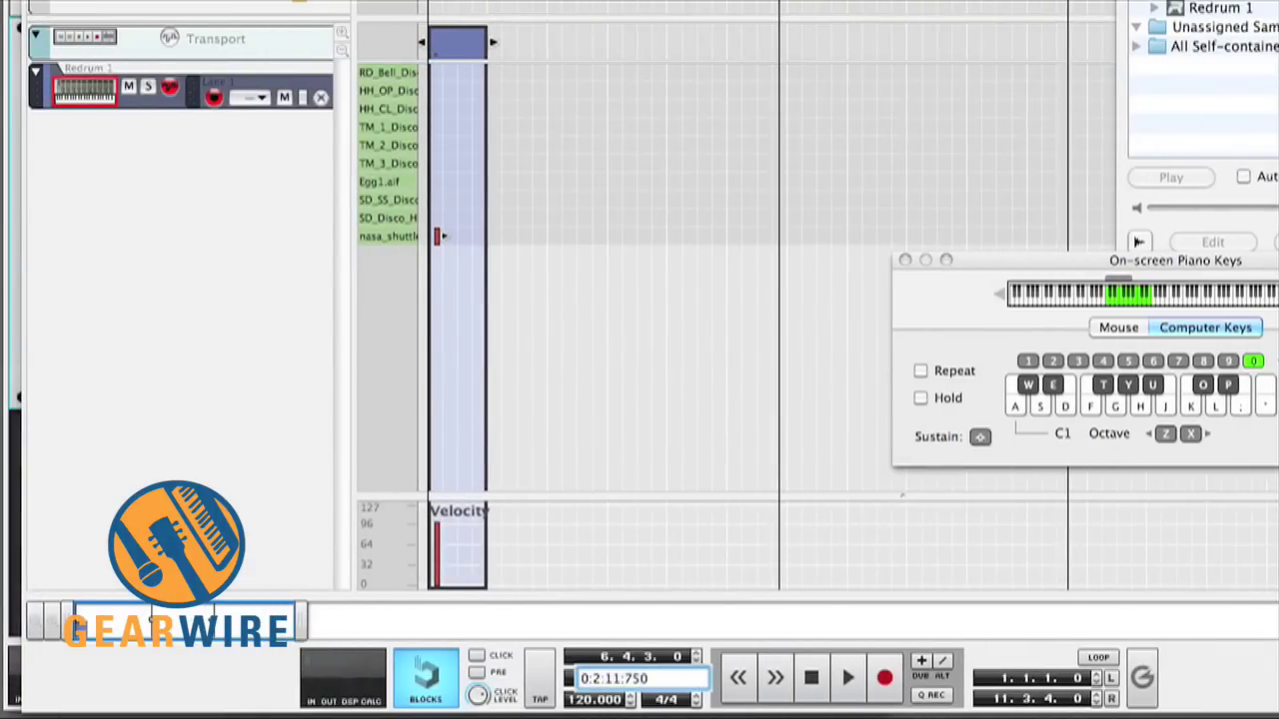
pyautogui.press('BackSpace')
pyautogui.press('BackSpace')
pyautogui.write('04')
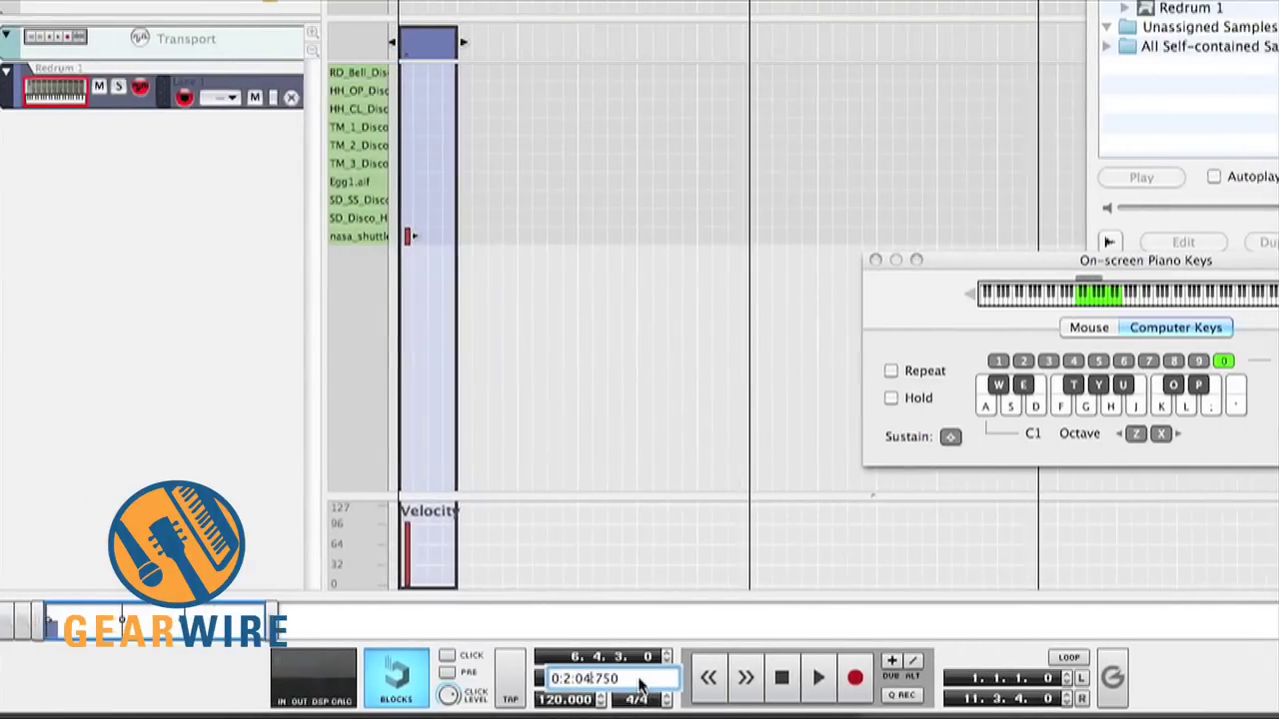
pyautogui.press('Return')
pyautogui.doubleClick(602, 662)
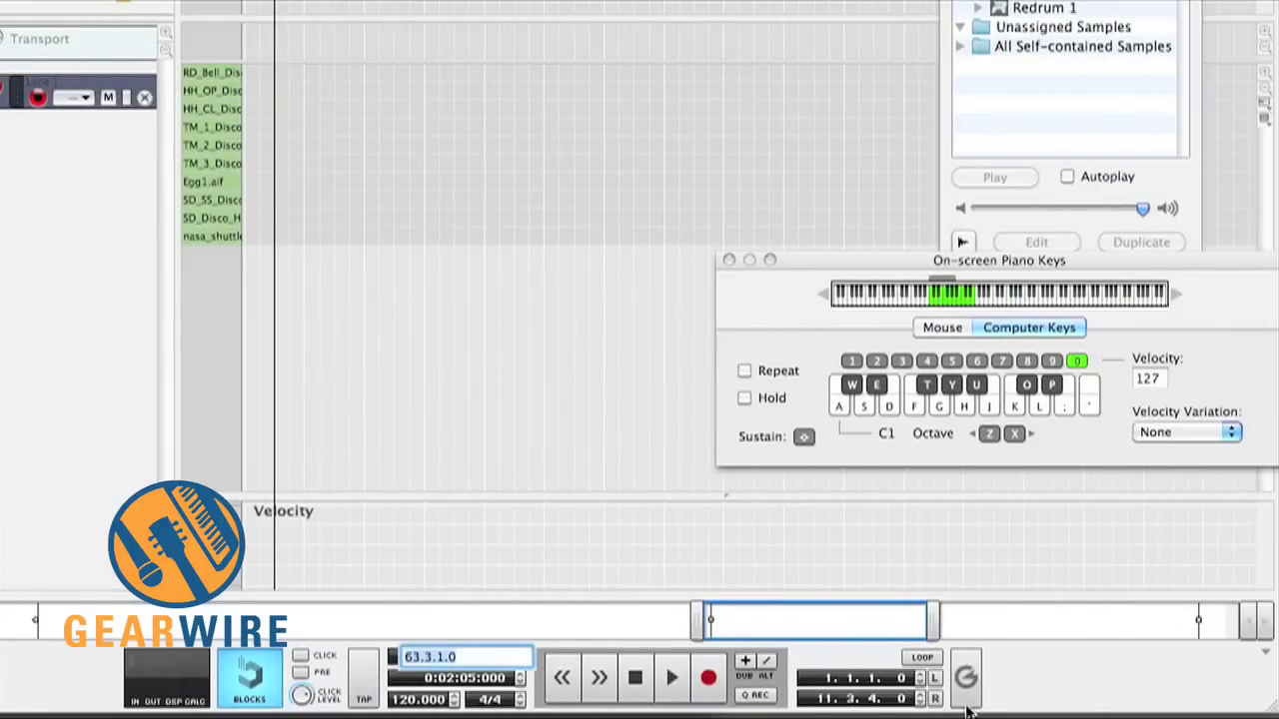
# - Confirm the song position at 63.3.1.0 and enter 63.3.1.0 as the right loop locator
pyautogui.press('Return')
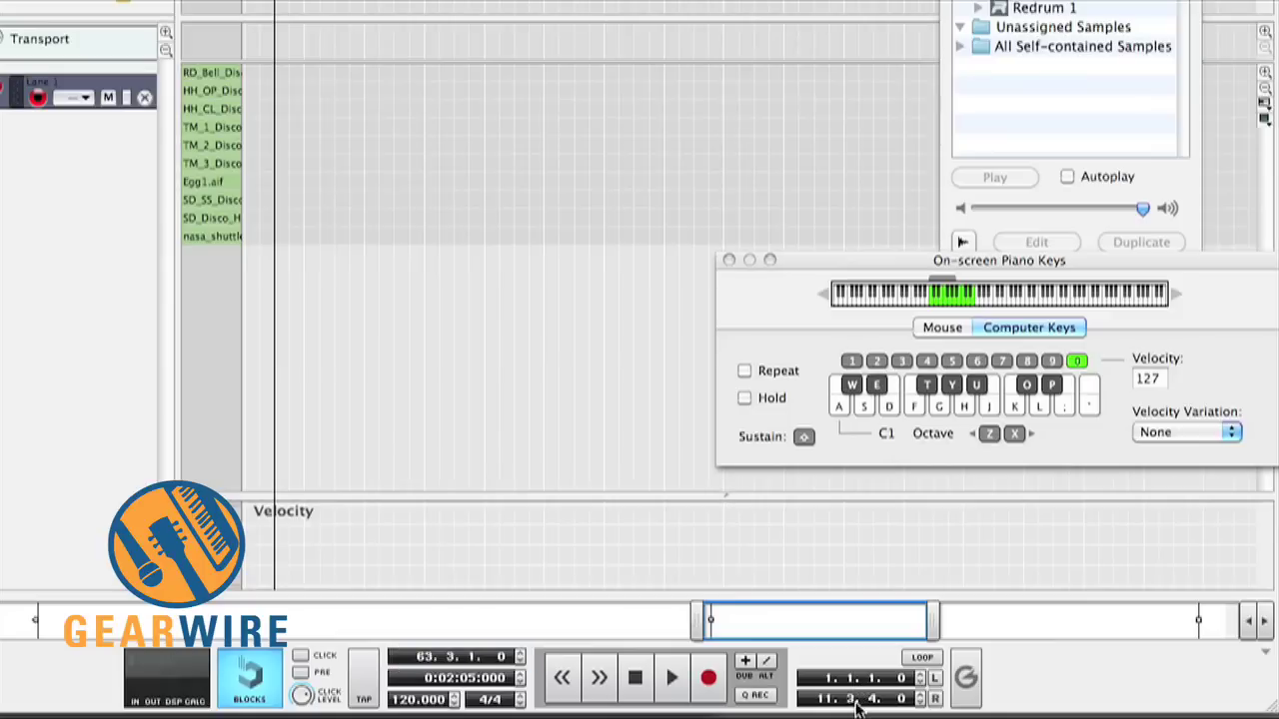
pyautogui.doubleClick(856, 701)
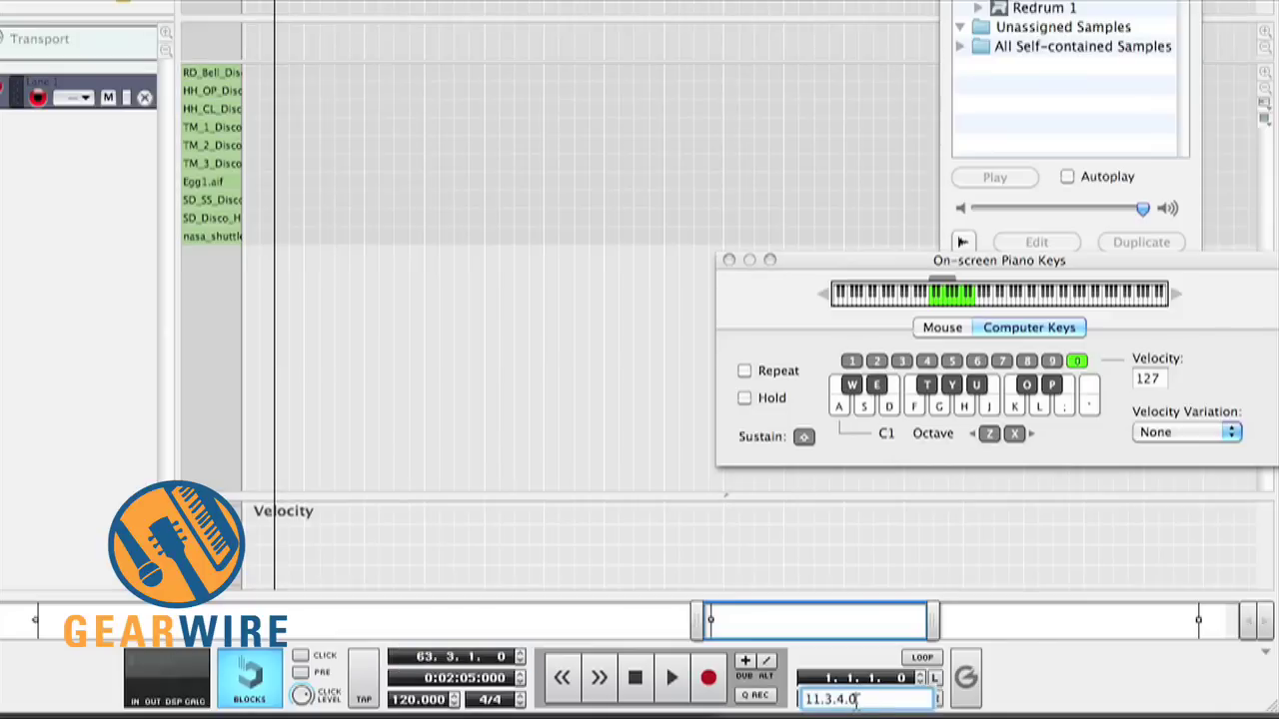
pyautogui.press('super+a')
pyautogui.write('63.3.1.0')
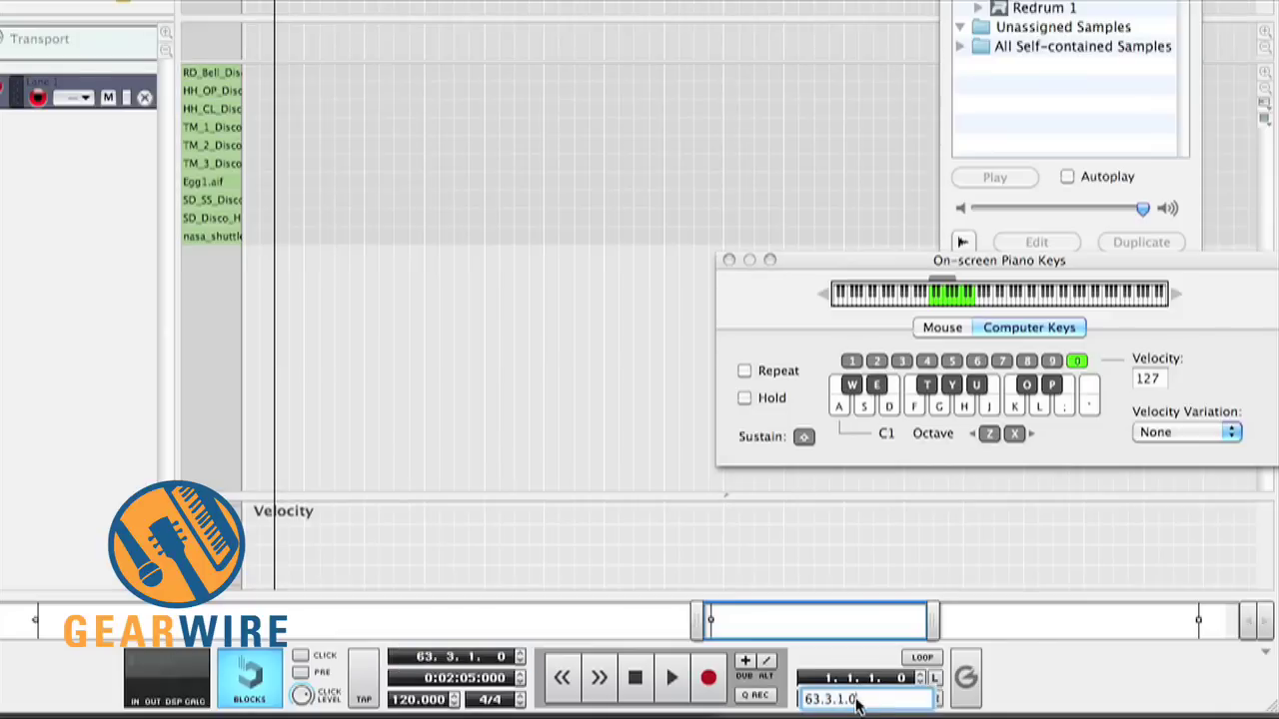